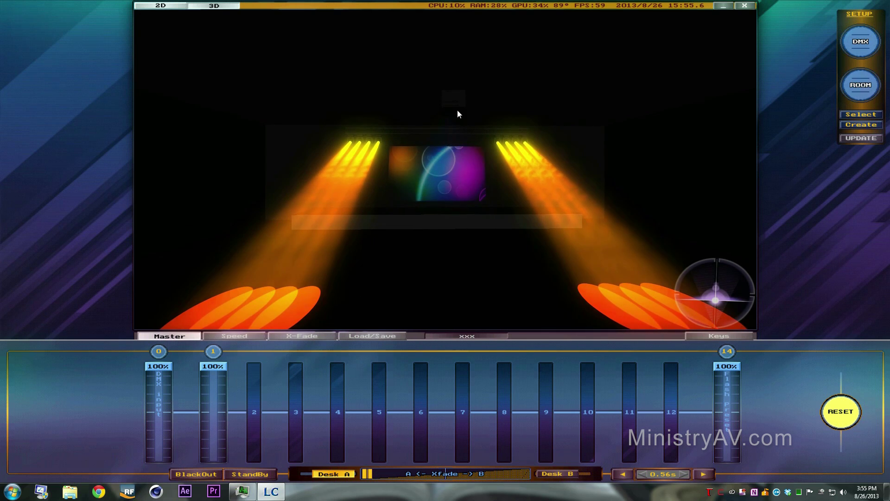
Step: Select the projector in the 3D stage to show the Track 1–4 panels and fixture bar
click(442, 97)
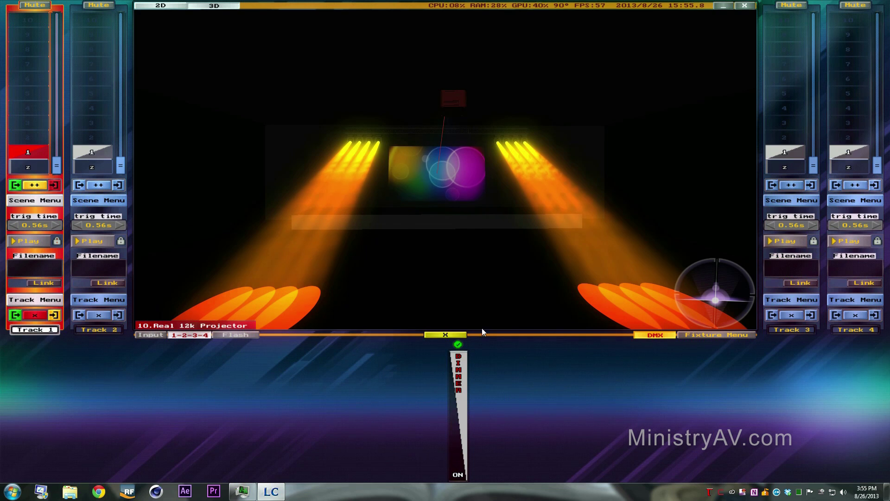
Step: Inspect left-truss Sharpy fixtures 9 and 4, then close their panel back to the master faders
click(351, 138)
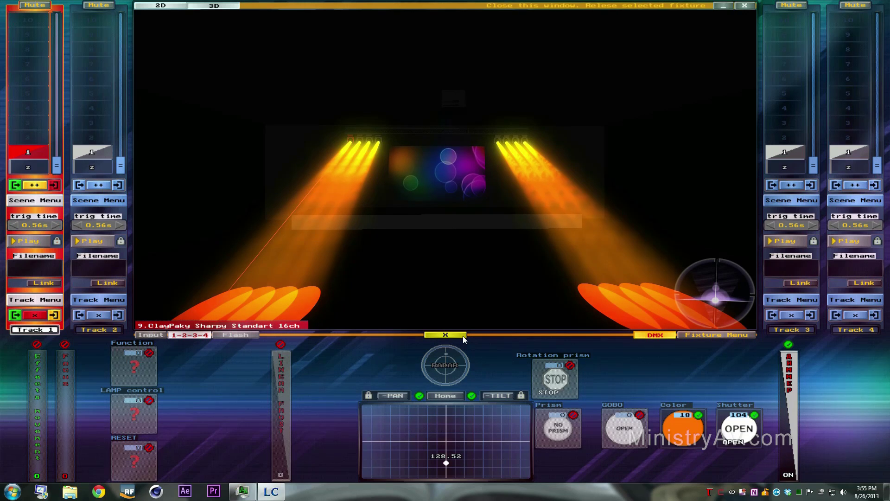
click(360, 139)
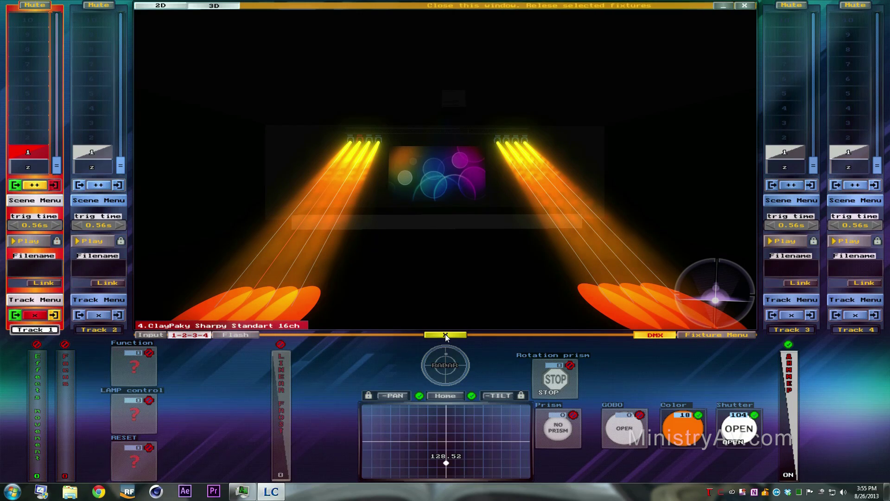
click(446, 335)
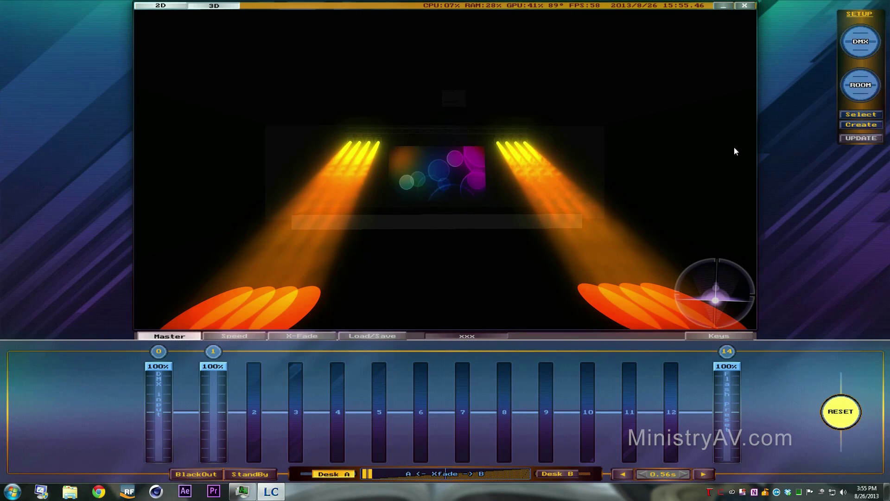
Step: Open the DMX fixture setup and select left-truss Sharpys 9, 4, 3 and 2
click(860, 42)
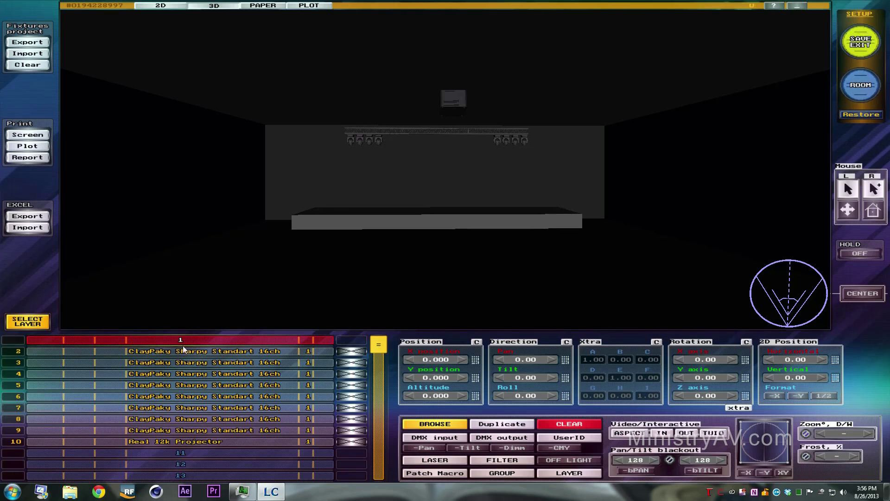
click(351, 141)
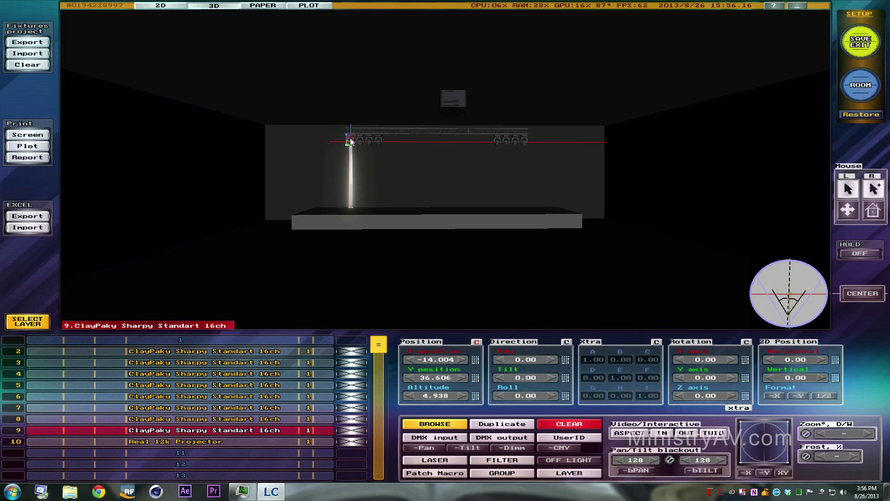
click(360, 141)
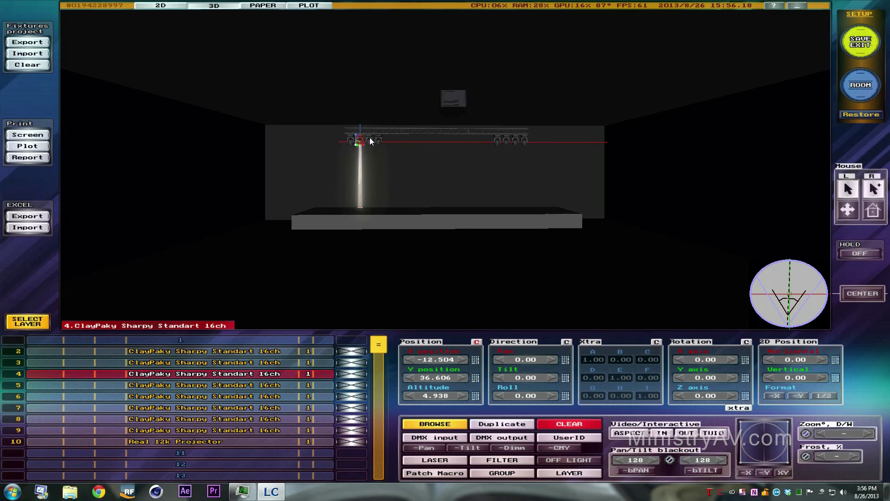
click(370, 141)
click(378, 140)
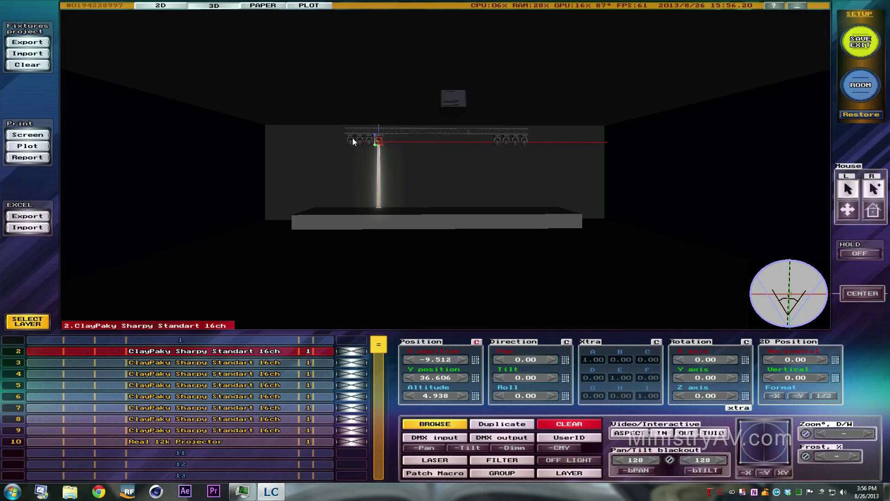
Step: Select right-truss Sharpys 5–8, then select fixtures 3 through 9 in the list
click(497, 141)
click(507, 140)
click(517, 140)
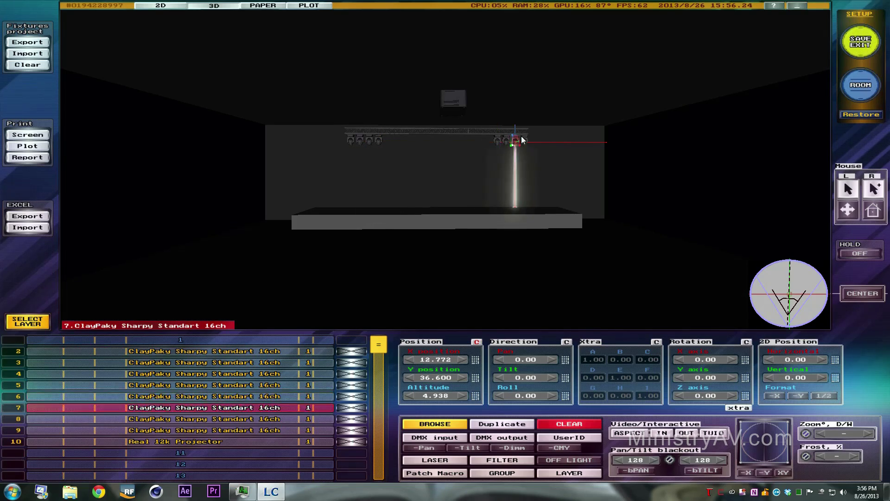
click(523, 140)
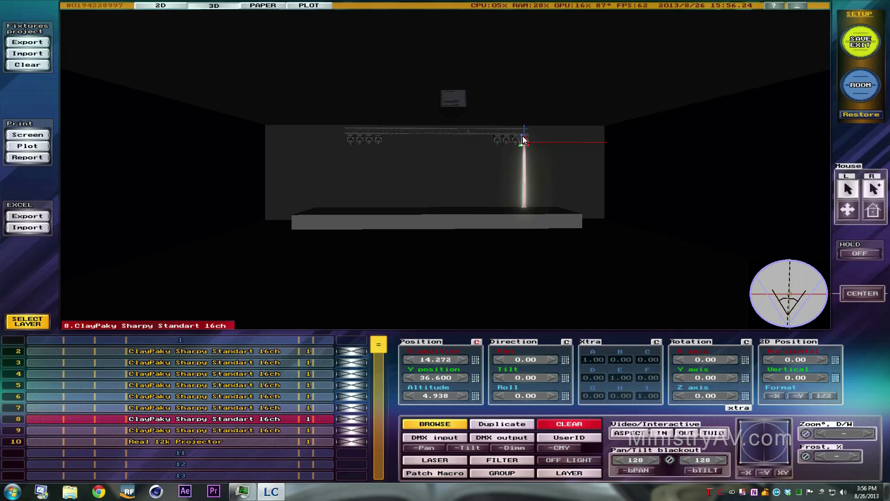
click(269, 362)
drag(273, 368, 284, 423)
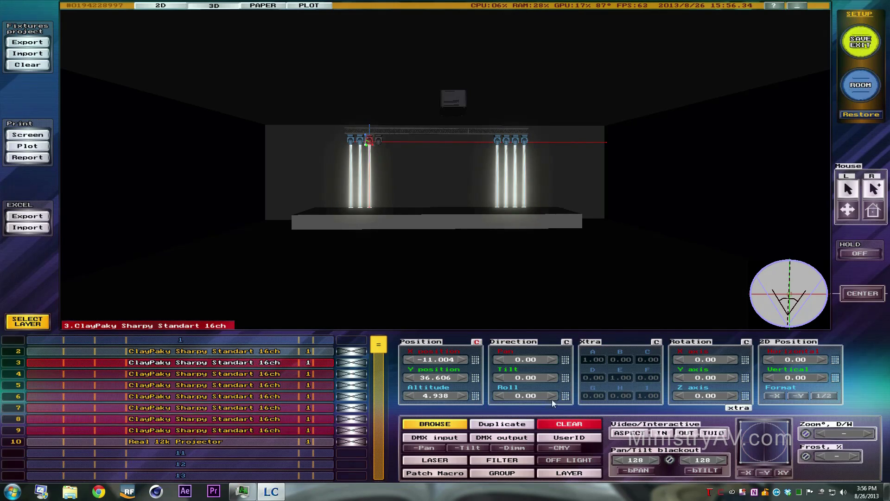
Step: Delete fixtures 3–9 and set Sharpy fixture 2's X position to -14
click(570, 424)
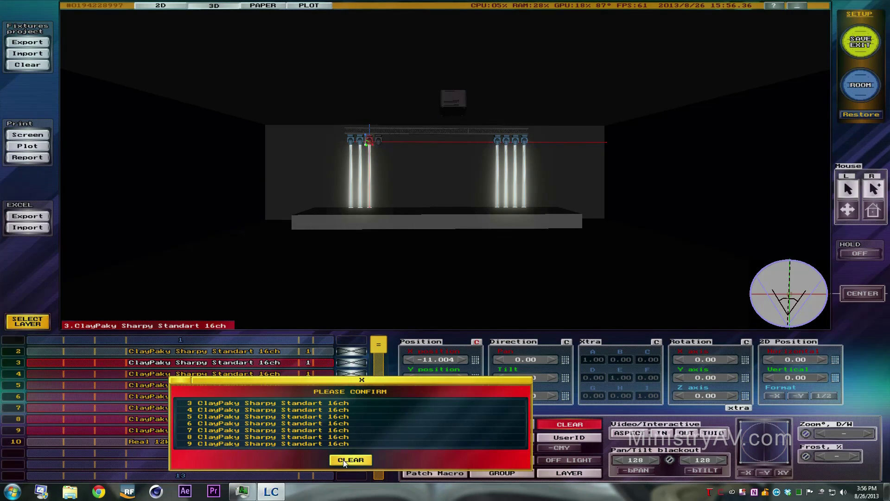
click(350, 459)
click(378, 139)
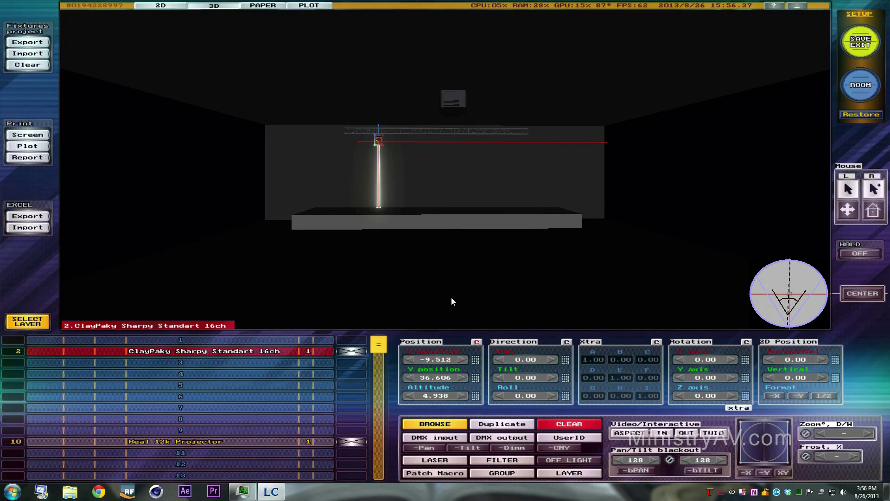
click(475, 360)
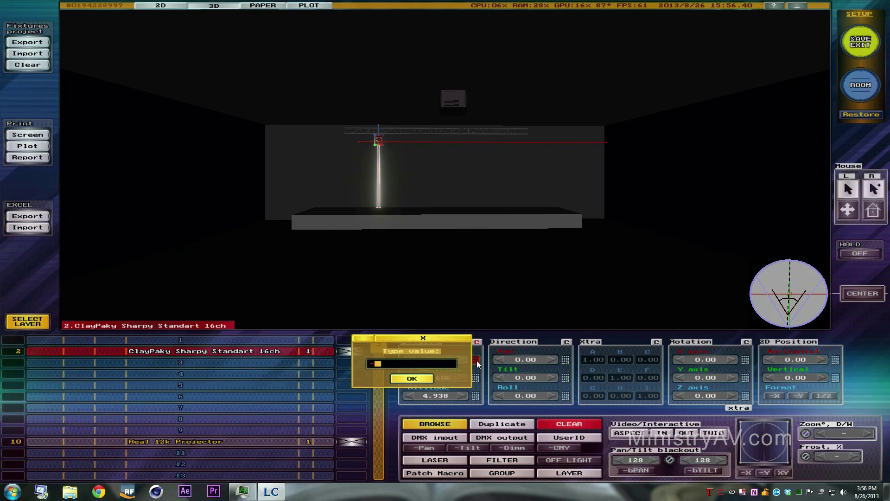
key(Return)
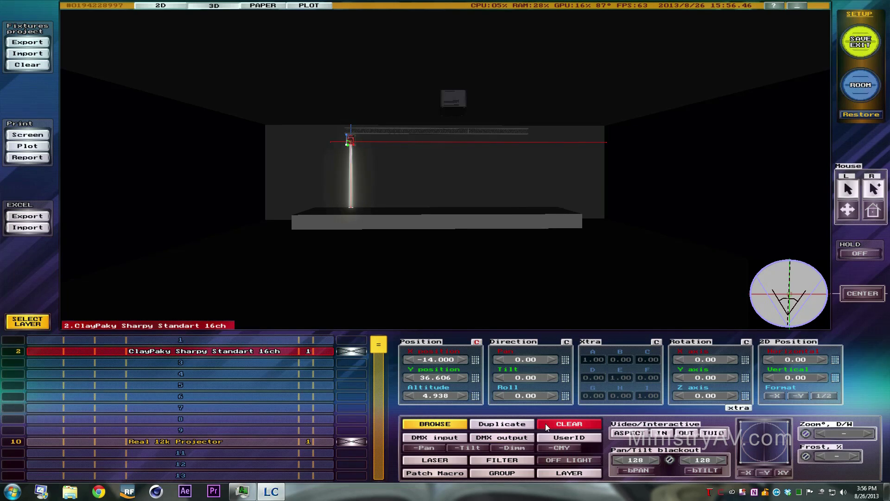
Step: Duplicate Sharpys as fixtures 3 and 4 at X positions -12 and -10
click(486, 424)
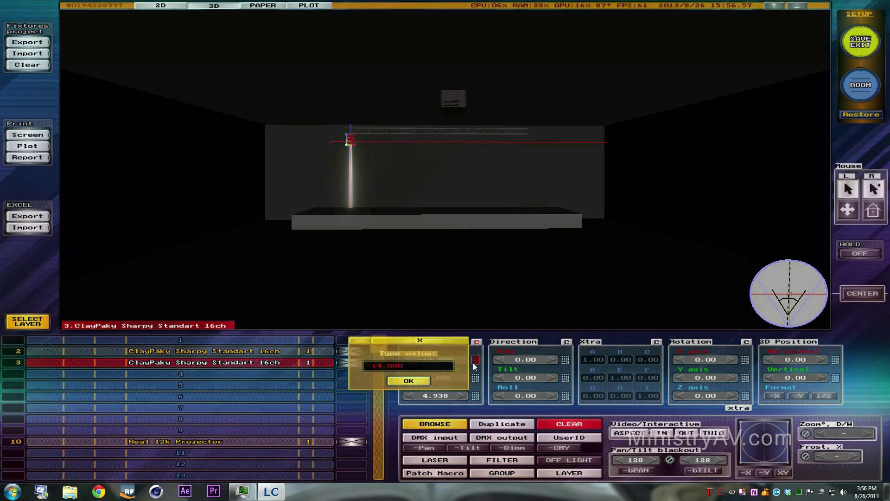
click(475, 360)
text(-12)
key(Return)
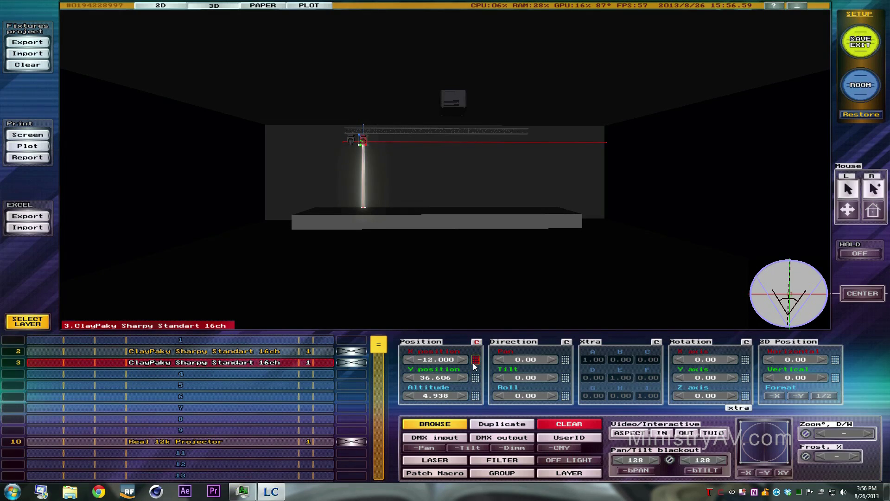
click(509, 424)
click(476, 360)
text(-)
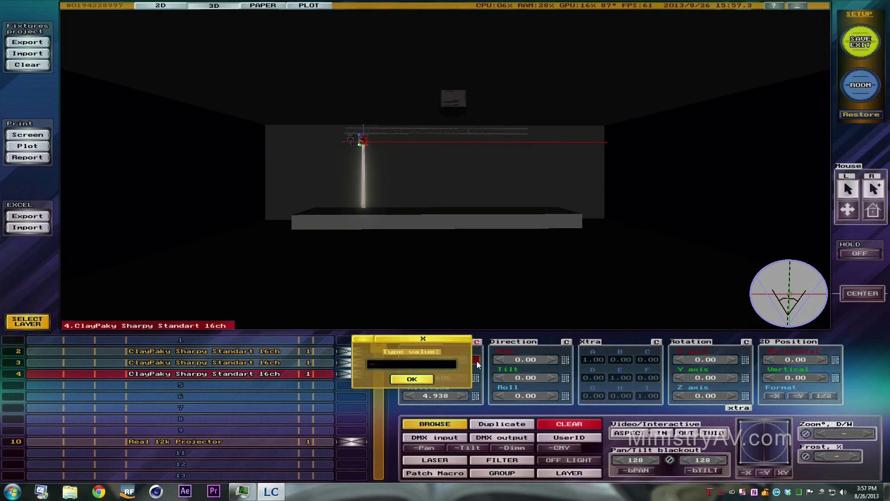
text(10)
key(Return)
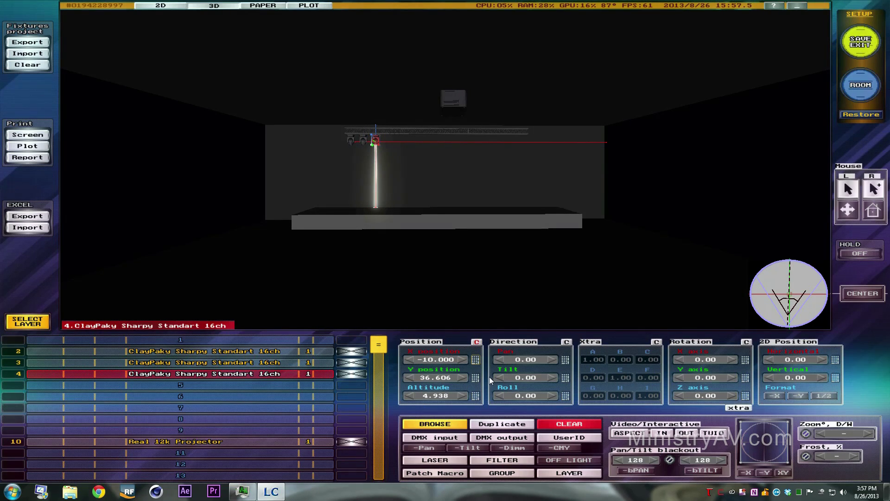
Step: Duplicate another Sharpy as fixture 5 and set its X position to -8
click(529, 424)
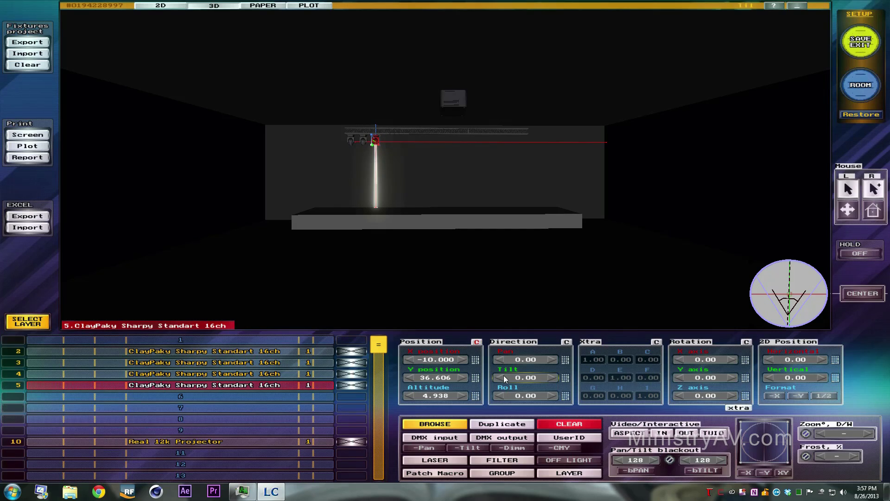
key(Up)
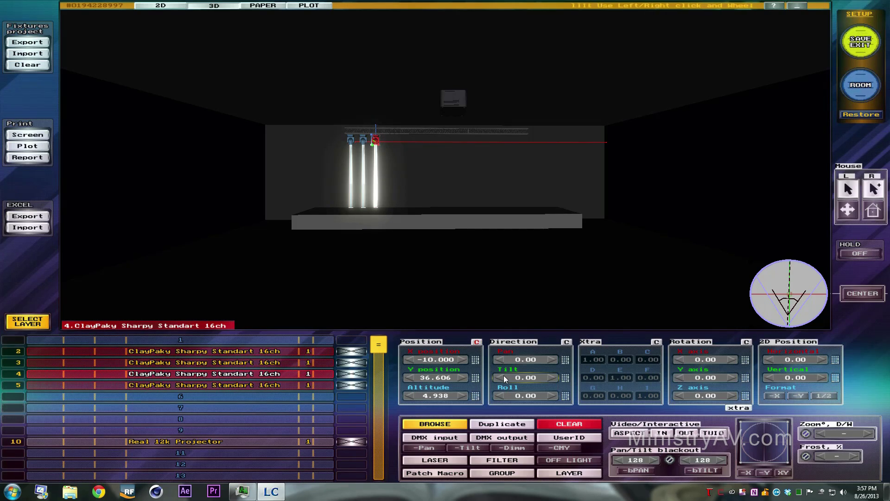
click(275, 385)
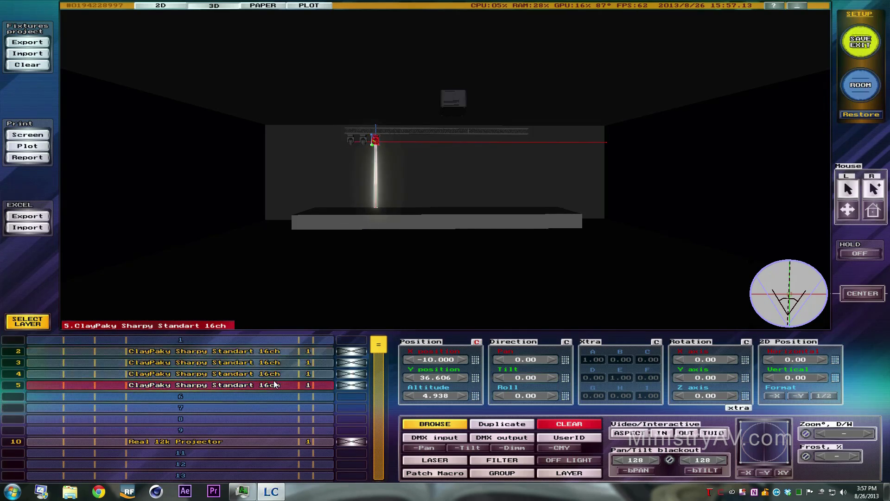
click(475, 359)
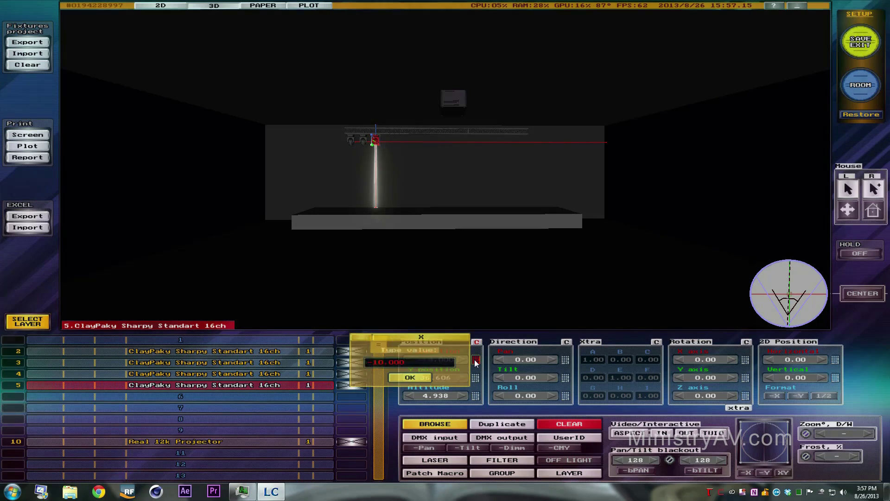
text(-8)
key(Return)
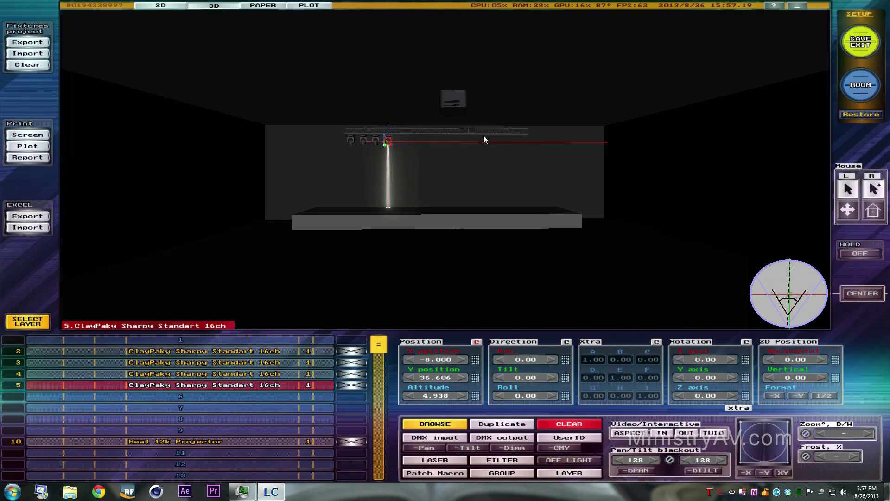
Step: Duplicate Sharpys as fixtures 6 and 7 at X positions 8 and 10
click(500, 424)
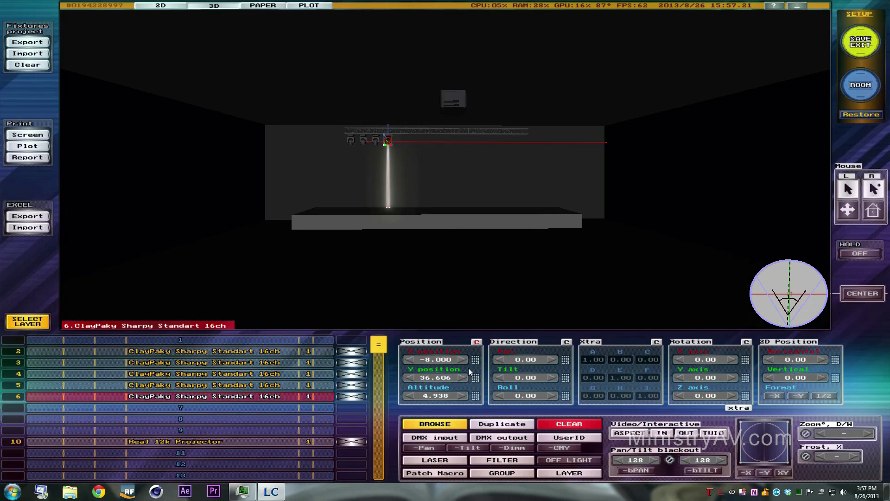
click(475, 359)
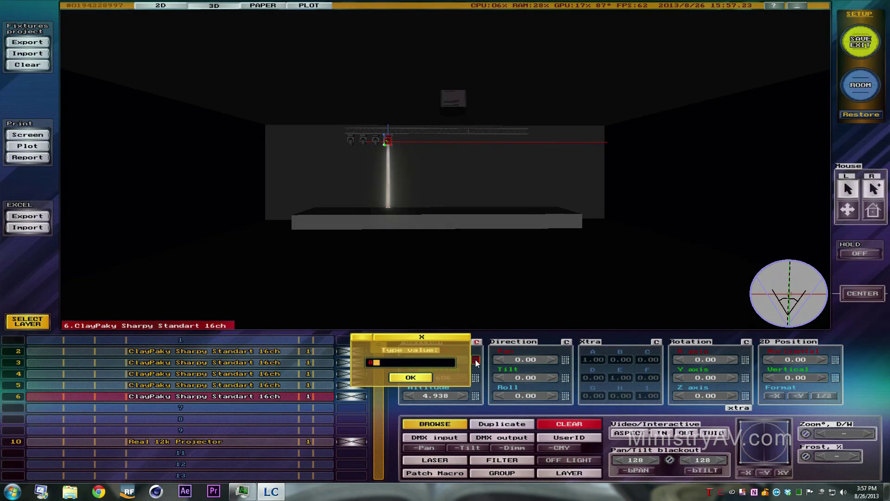
text(8)
key(Return)
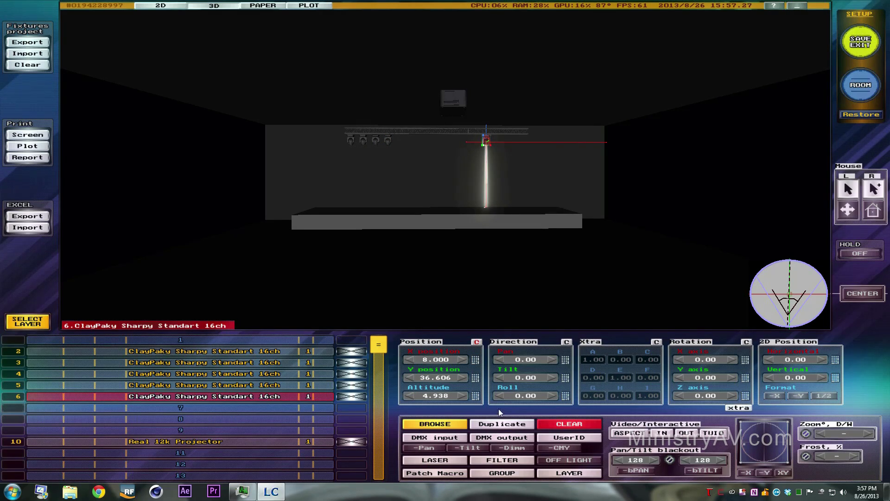
click(492, 423)
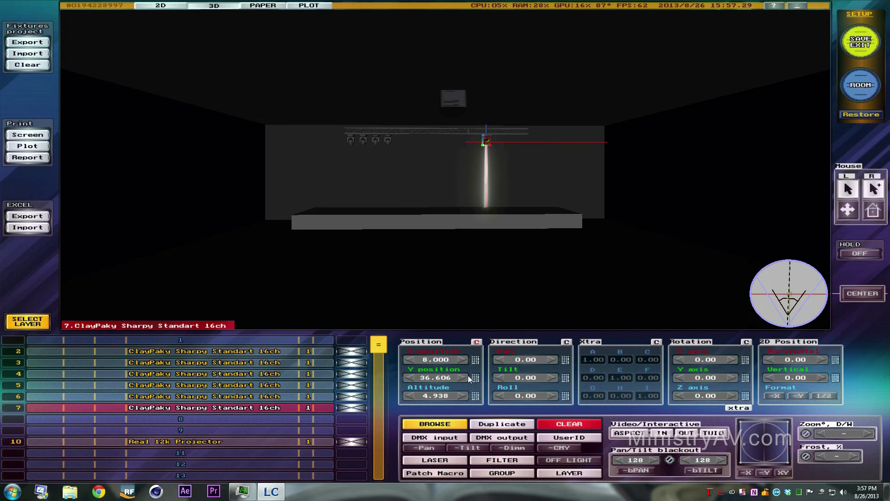
click(478, 360)
text(10)
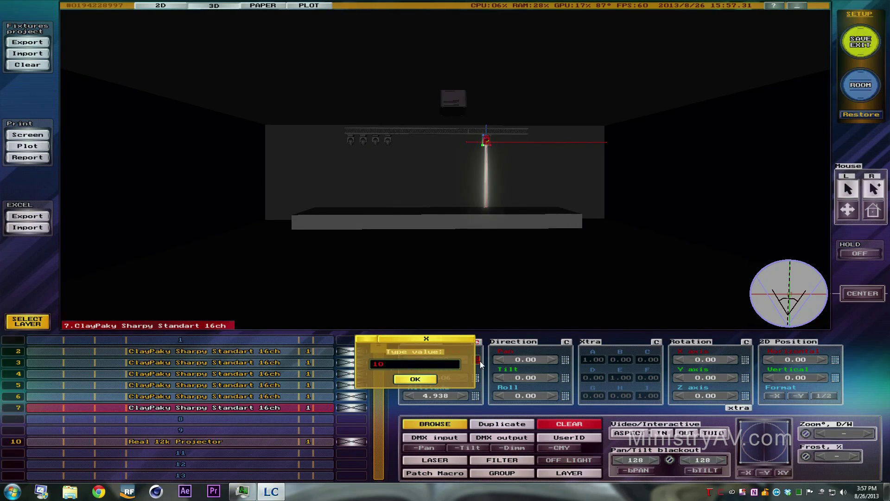
key(Return)
Step: Duplicate Sharpys as fixtures 8 and 9 at X positions 12 and 14
click(518, 423)
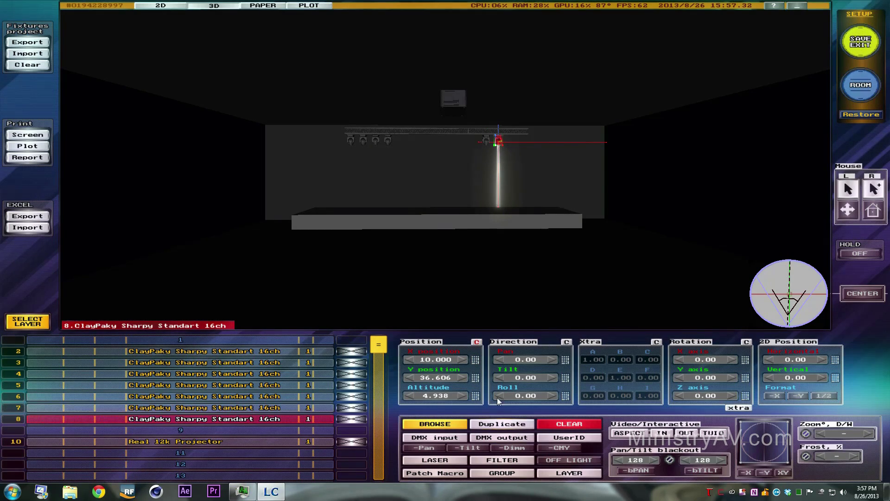
click(477, 360)
text(12)
key(Return)
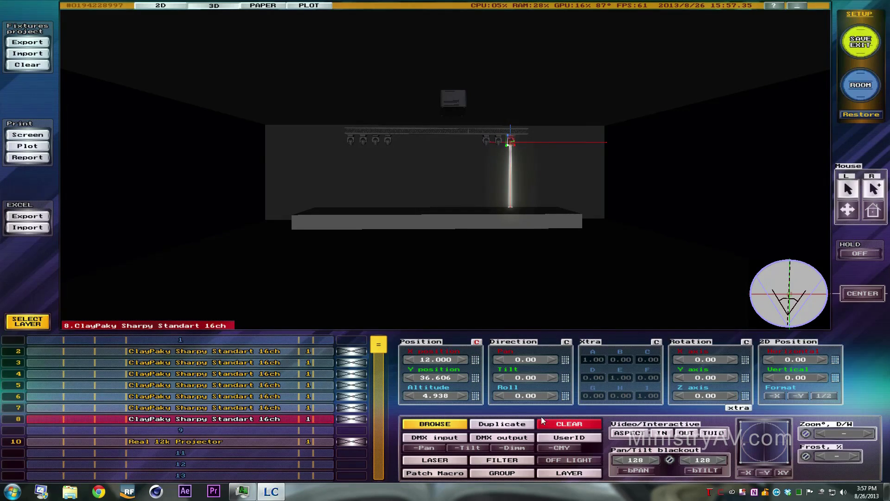
click(519, 424)
click(476, 359)
text(14)
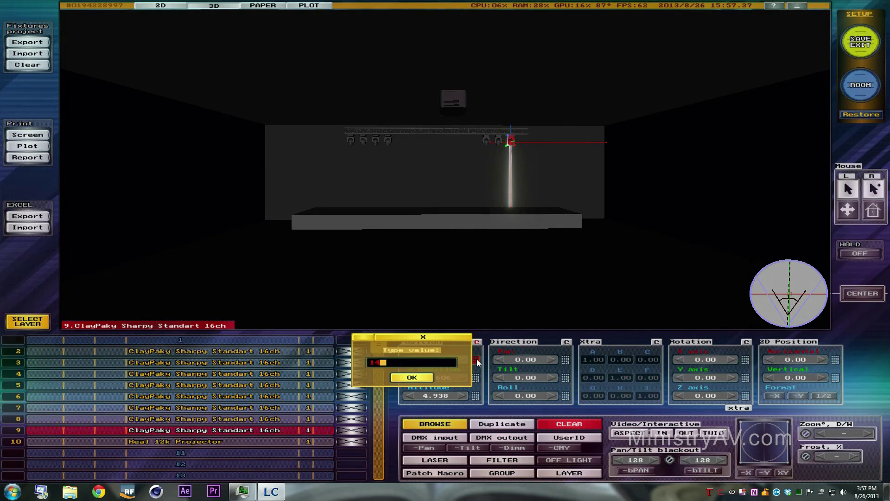
key(Return)
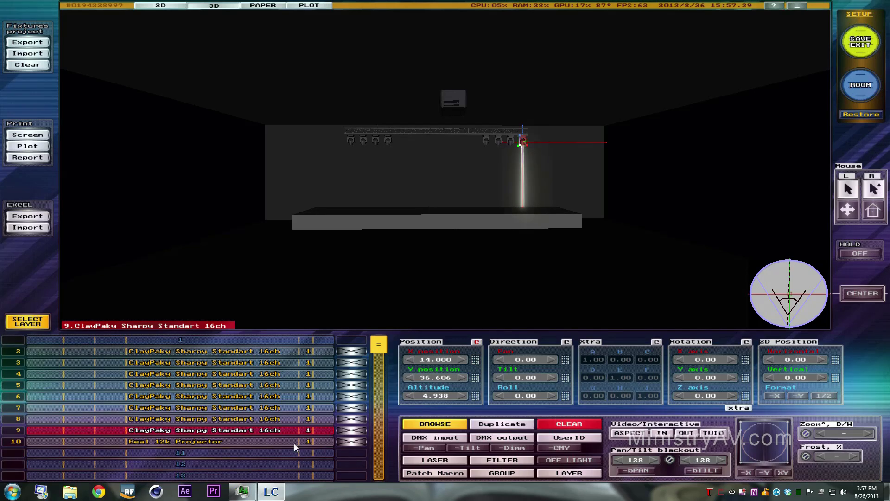
Step: Check every fixture's X position from -14 to 14, then save and exit the room setup
click(230, 353)
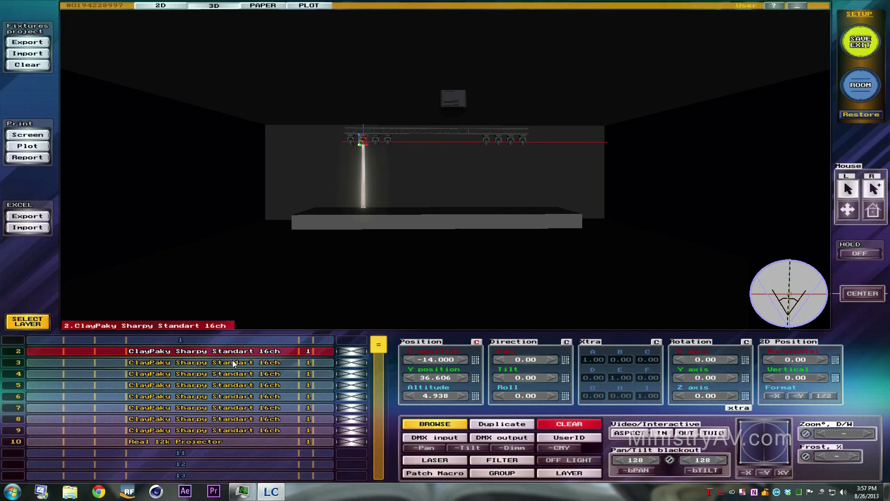
click(233, 361)
click(233, 373)
click(236, 386)
click(239, 397)
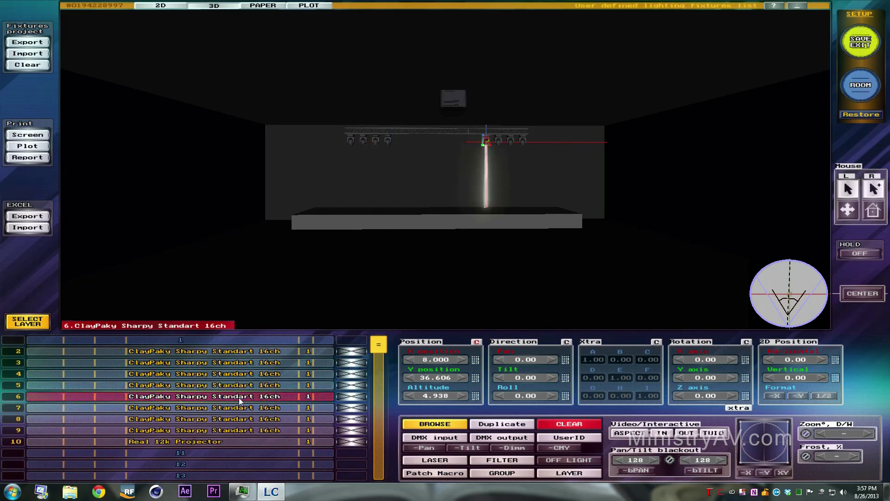
click(244, 407)
click(250, 419)
click(255, 429)
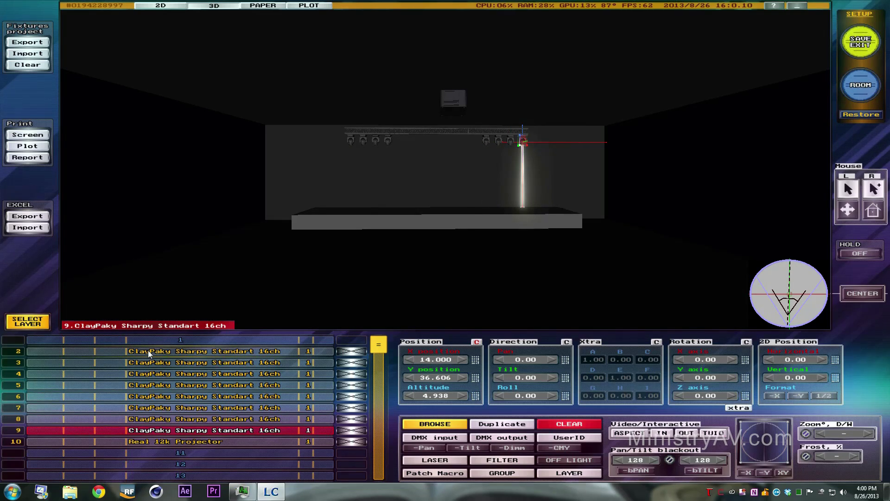
click(148, 349)
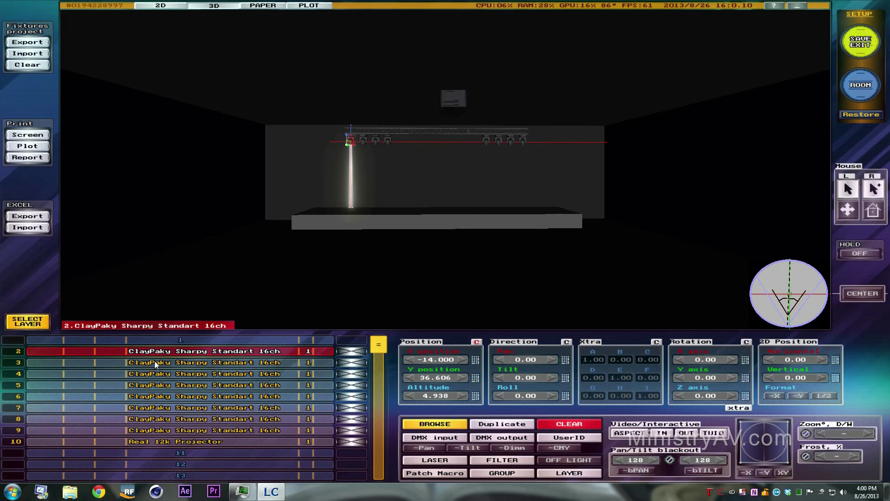
click(154, 363)
click(157, 373)
click(161, 385)
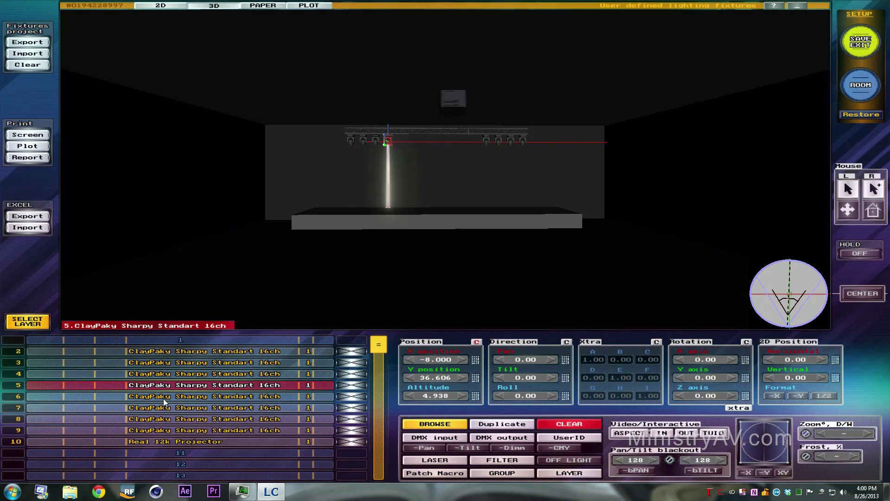
click(163, 397)
click(165, 408)
click(166, 419)
click(169, 430)
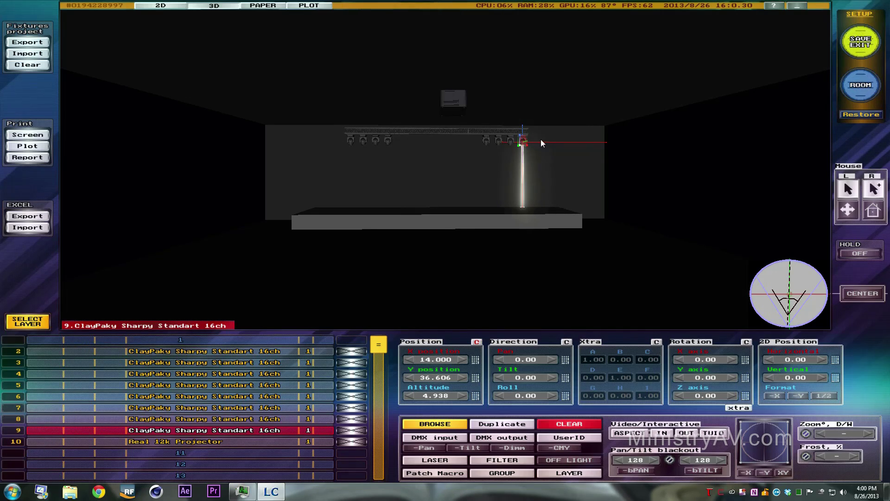
click(861, 46)
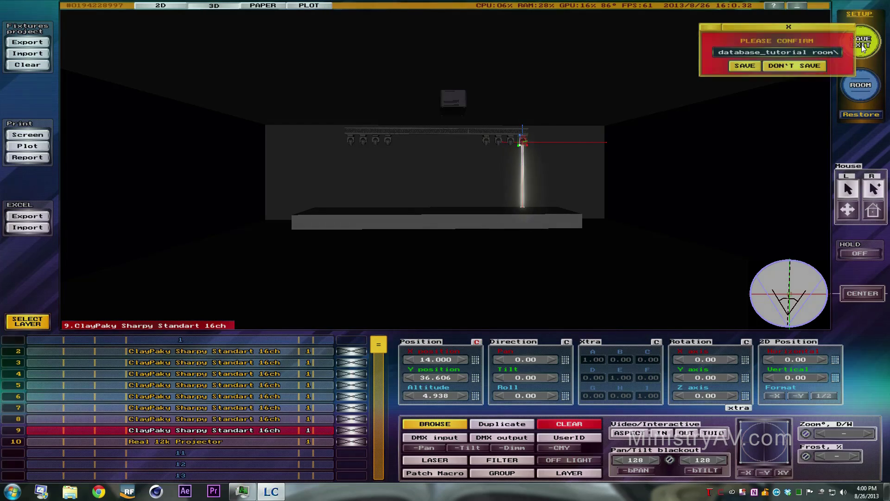
click(746, 67)
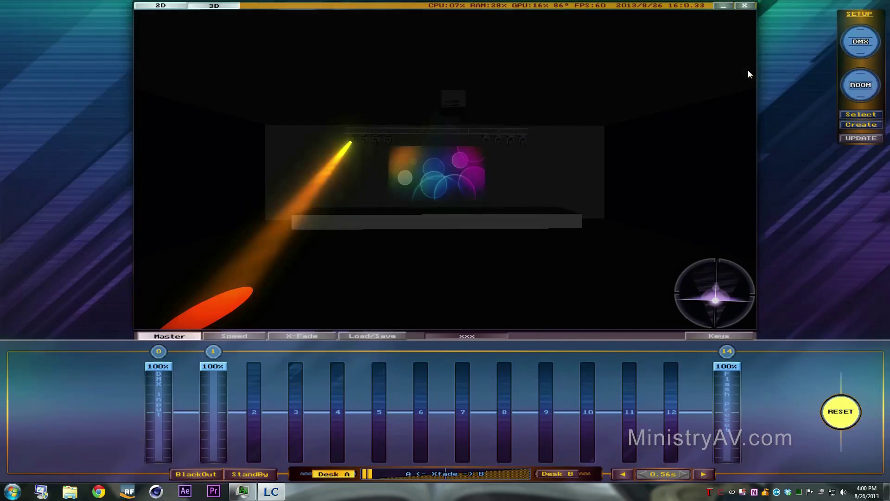
Step: Select Sharpy fixture 3 and set its Shutter to OPEN
click(362, 140)
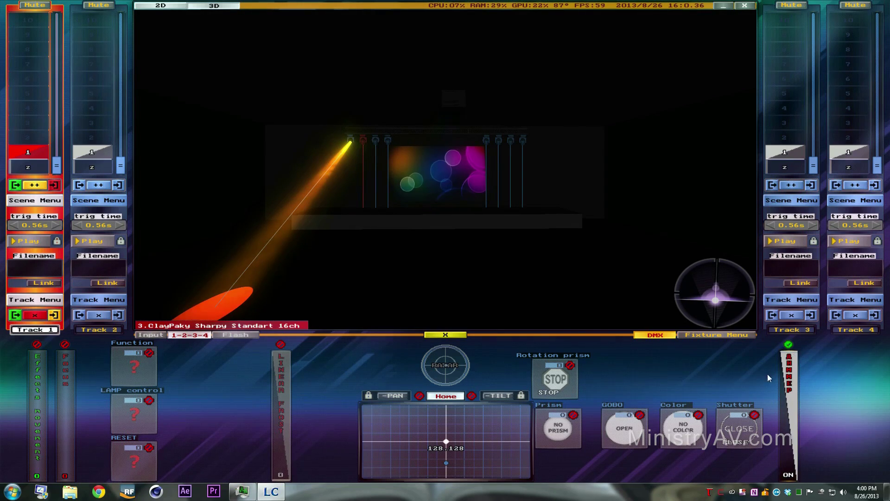
click(739, 429)
click(662, 231)
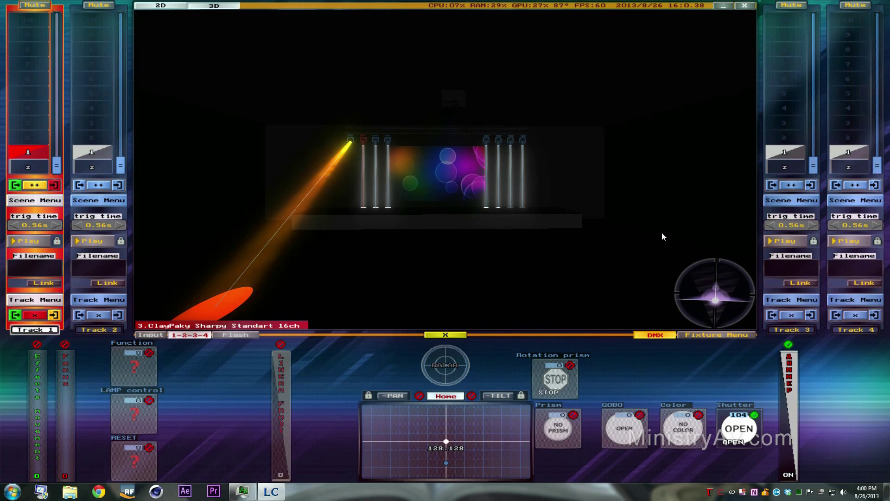
Step: Set Color to NO COLOR, tilt beams to 128.52, then close the panel and return to DMX
click(676, 432)
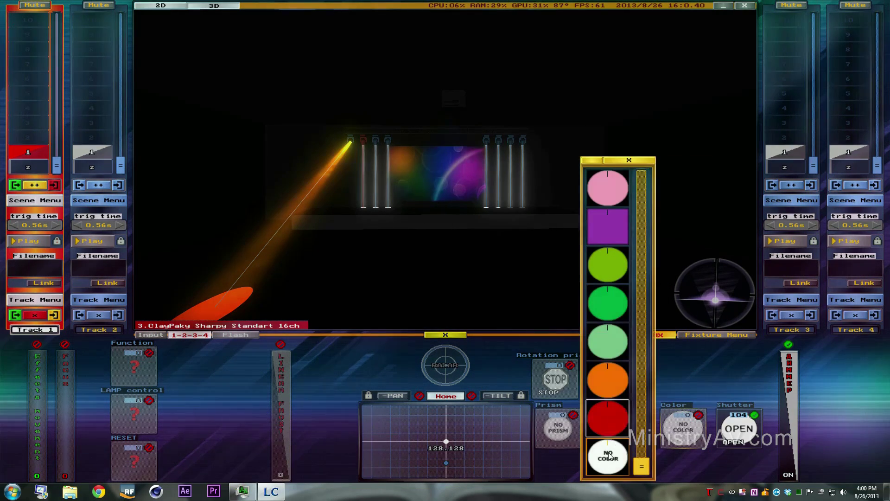
click(608, 457)
click(369, 395)
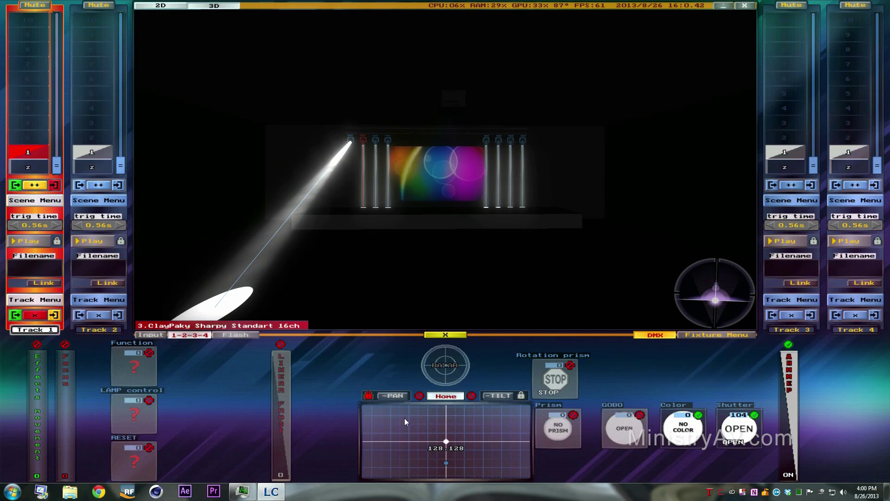
drag(446, 441, 446, 463)
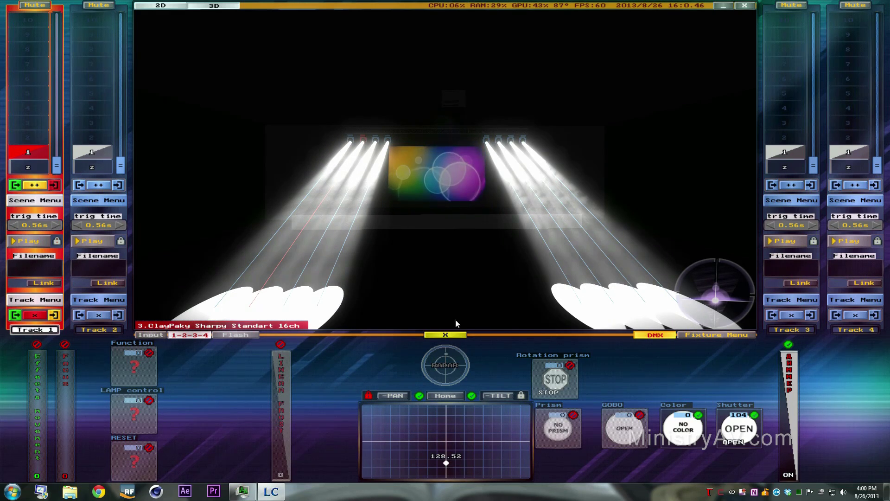
click(452, 334)
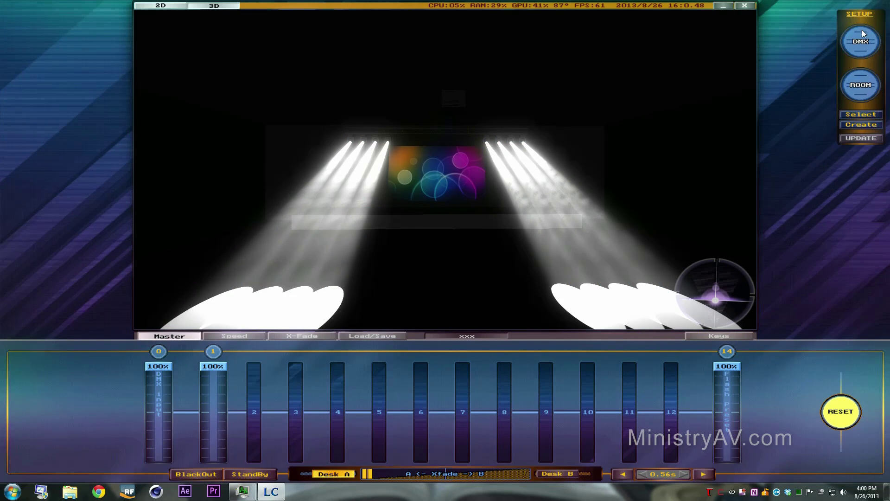
click(861, 32)
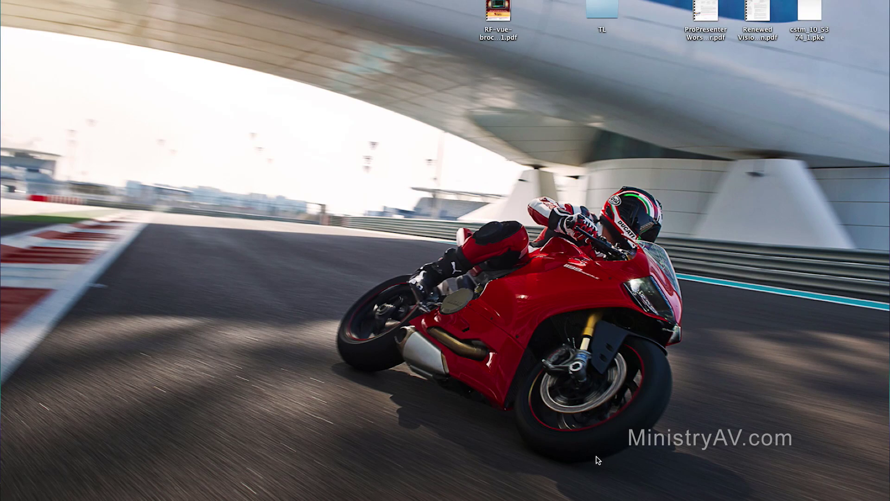
Step: Launch Byron from the Vista2 folder in the Dock's Applications stack
mouse_move(606, 499)
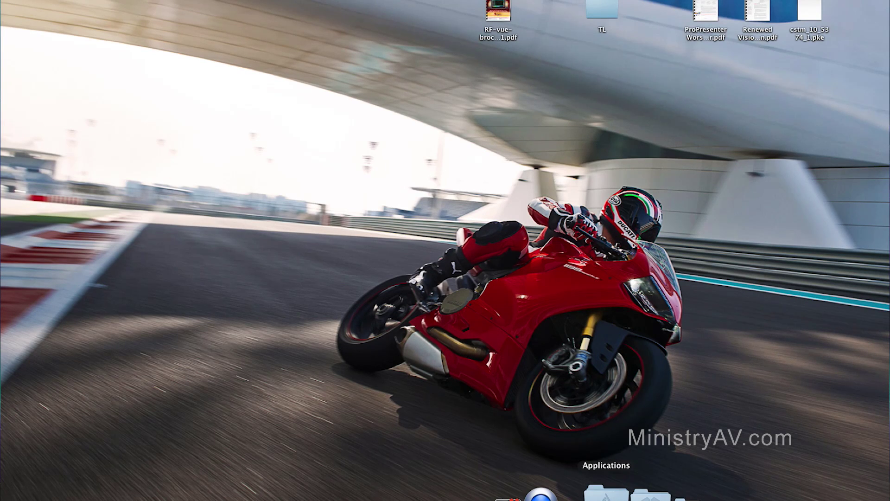
click(600, 494)
scroll(604, 318, down, 5)
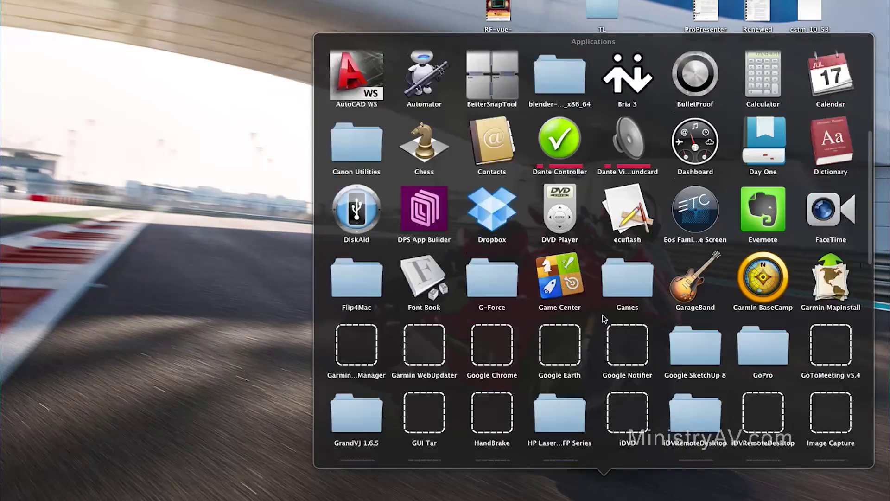
scroll(604, 318, down, 10)
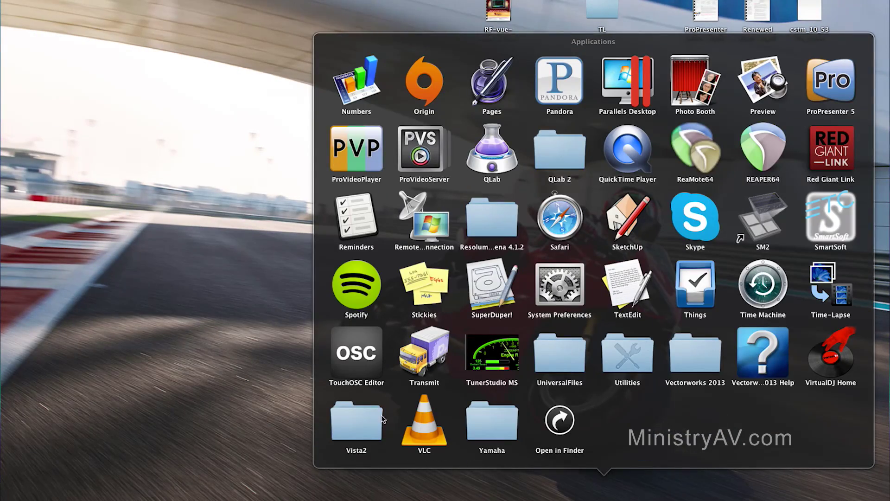
click(357, 426)
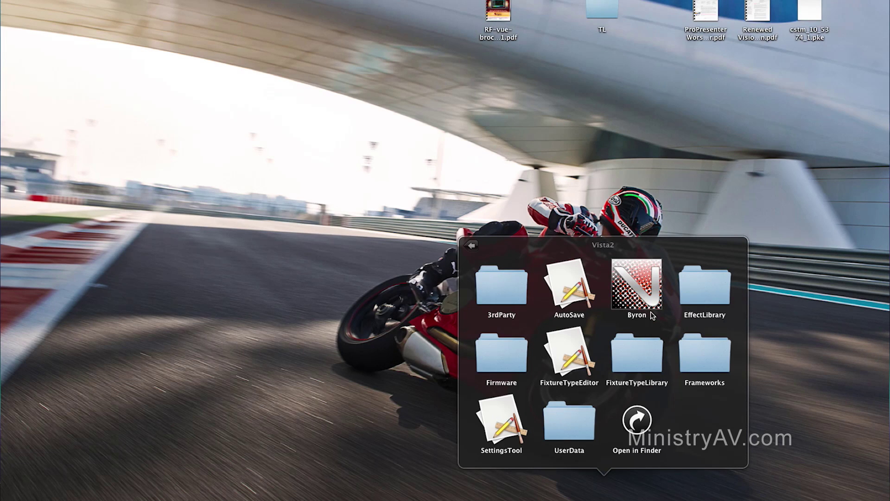
click(646, 296)
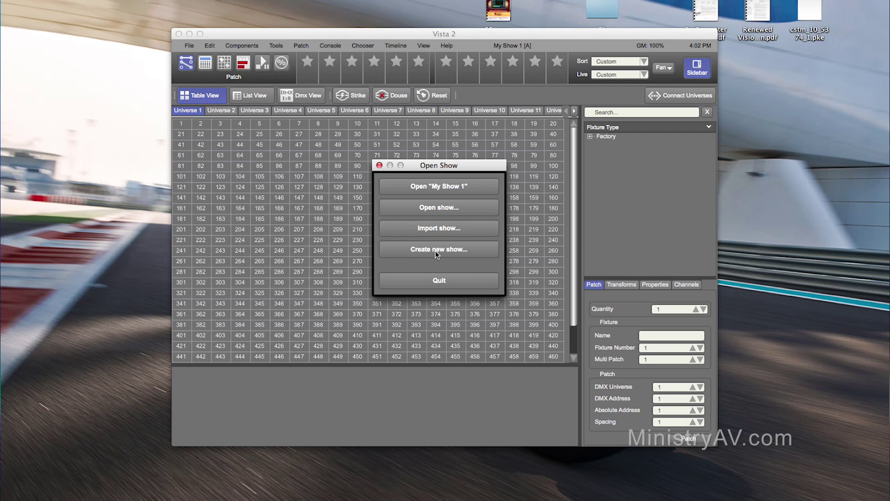
Step: Create a new show with the default name My Show 2 and maximize the Vista window
click(436, 251)
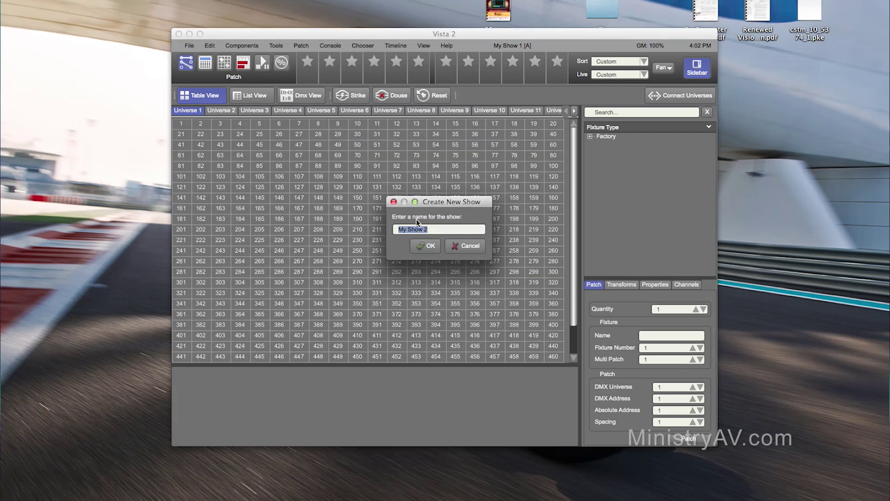
click(422, 245)
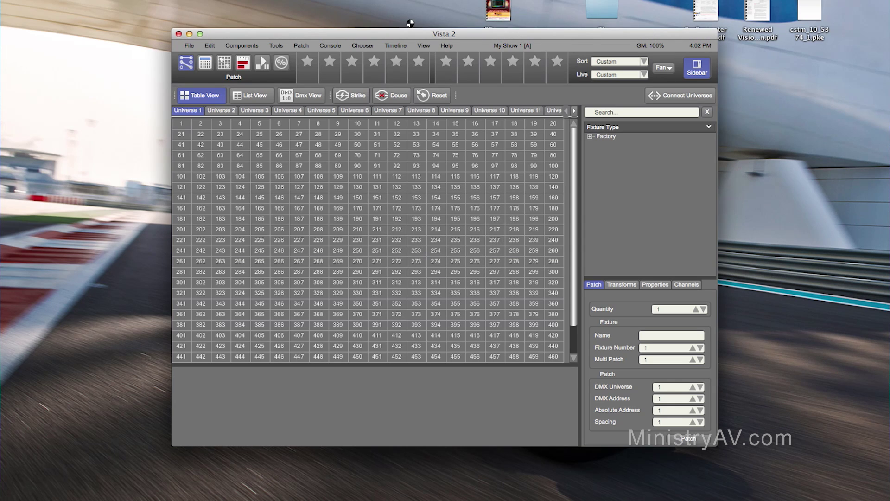
click(200, 33)
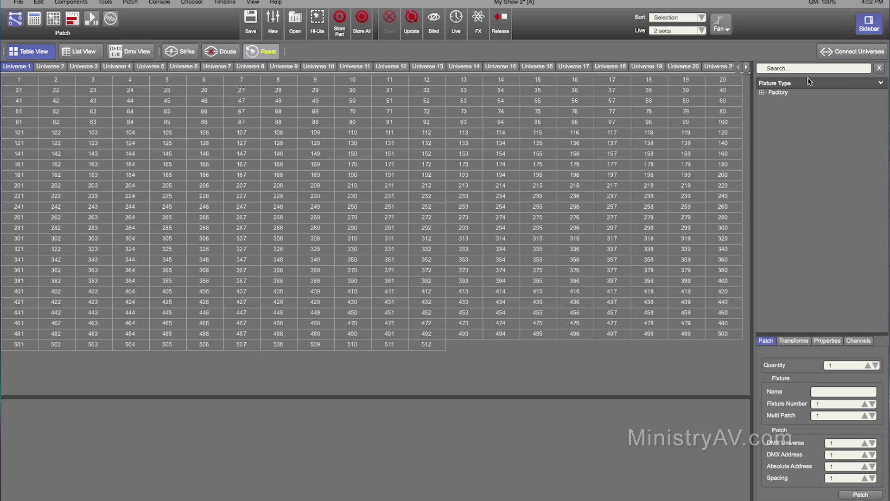
Step: Choose the Clay Paky Sharpy Standard Lamp on fixture type from the Factory library
click(762, 92)
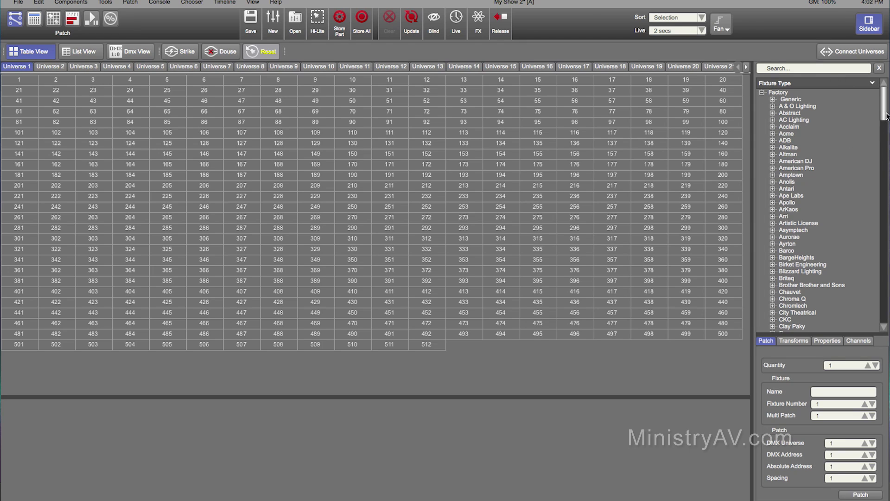
scroll(886, 133, down, 1)
scroll(883, 139, down, 10)
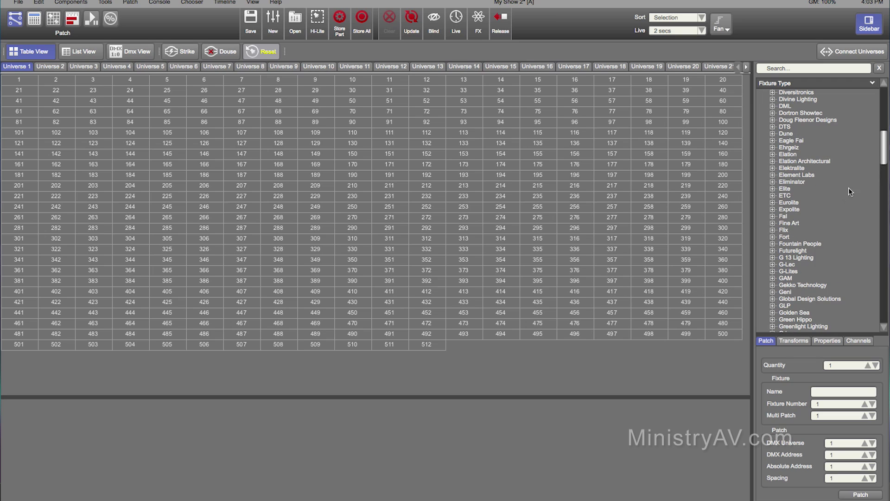
drag(884, 152, 886, 129)
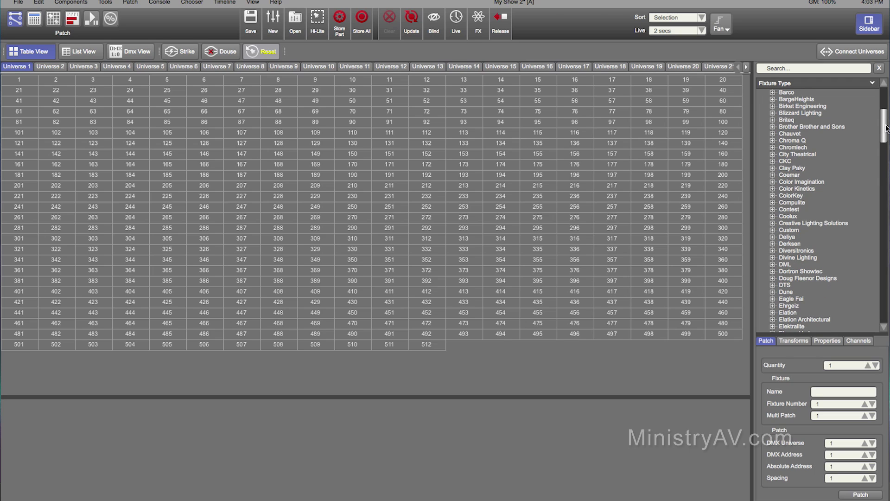
click(773, 168)
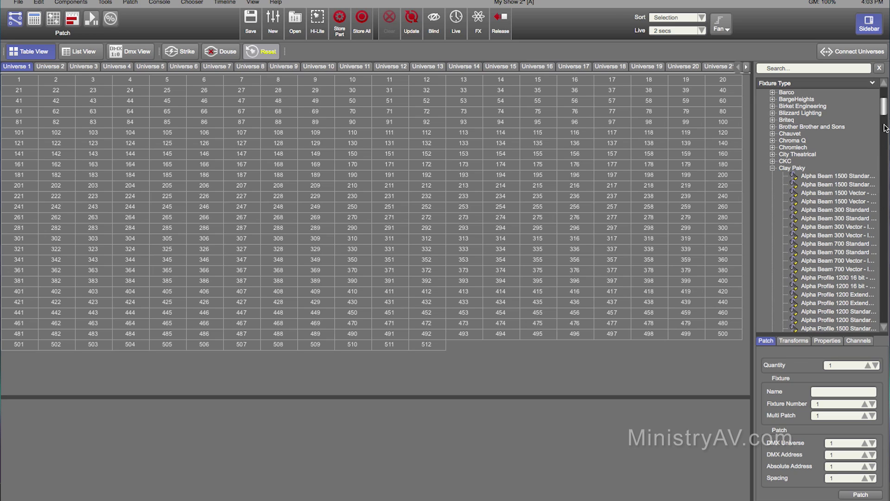
scroll(885, 139, down, 1)
drag(885, 143, 884, 227)
click(835, 186)
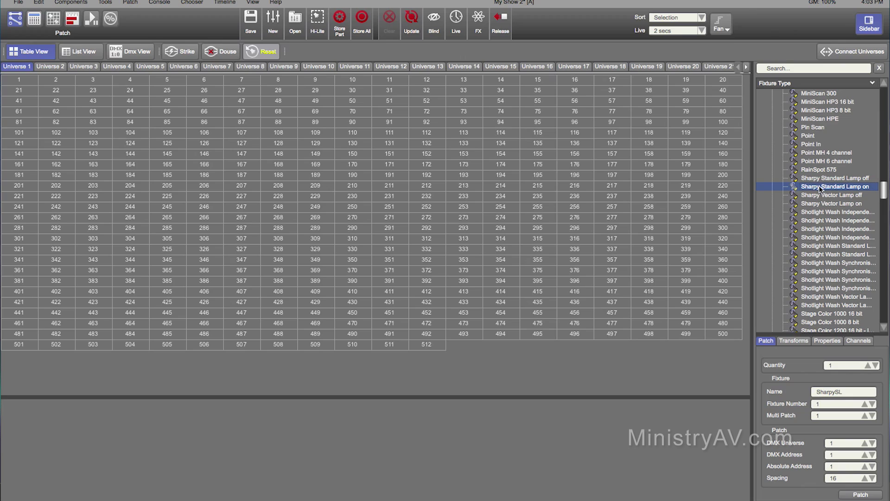
Step: Set Quantity to 8 with Spacing 16 and patch the SharpySL fixtures into universe 1
click(868, 366)
click(868, 366)
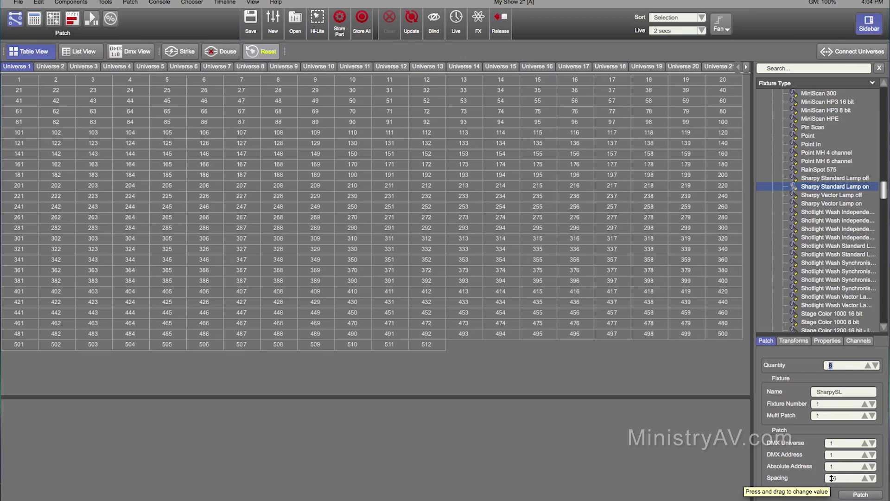
click(858, 496)
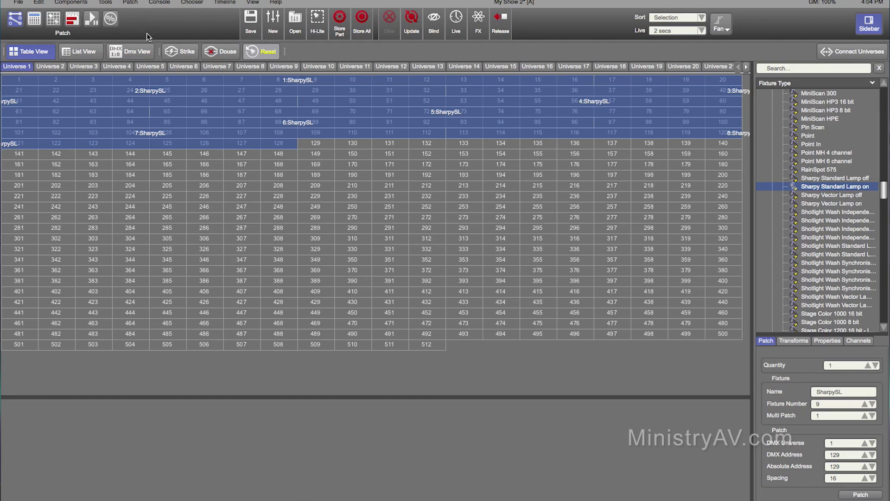
click(18, 2)
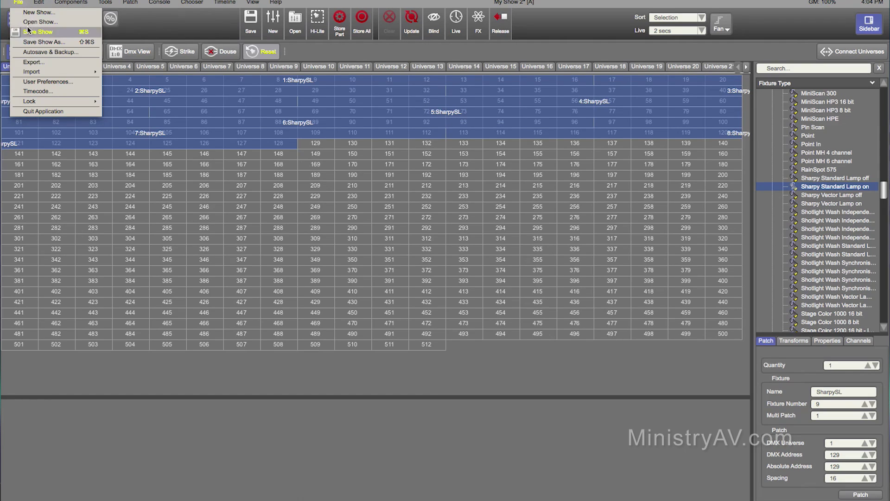
click(67, 85)
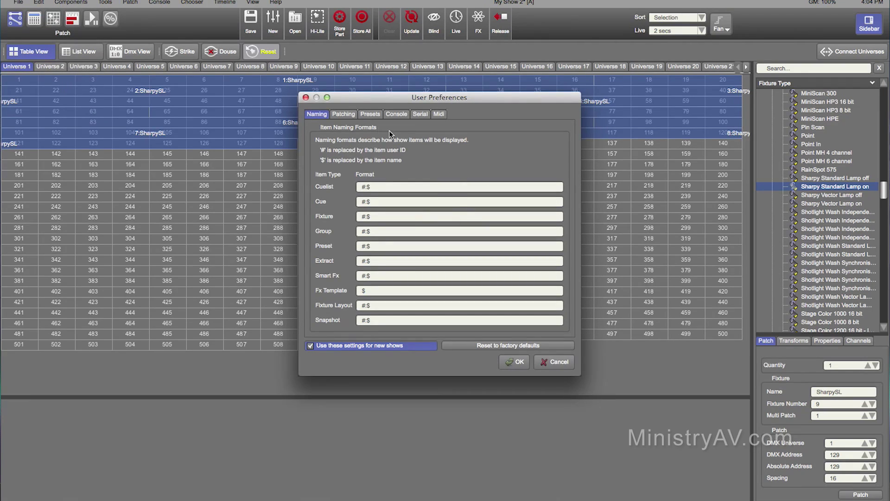
click(344, 114)
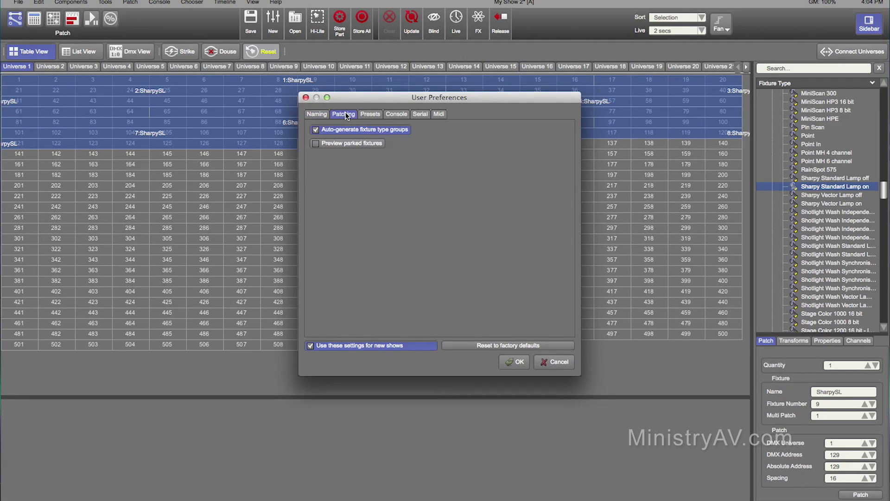
click(375, 115)
click(396, 115)
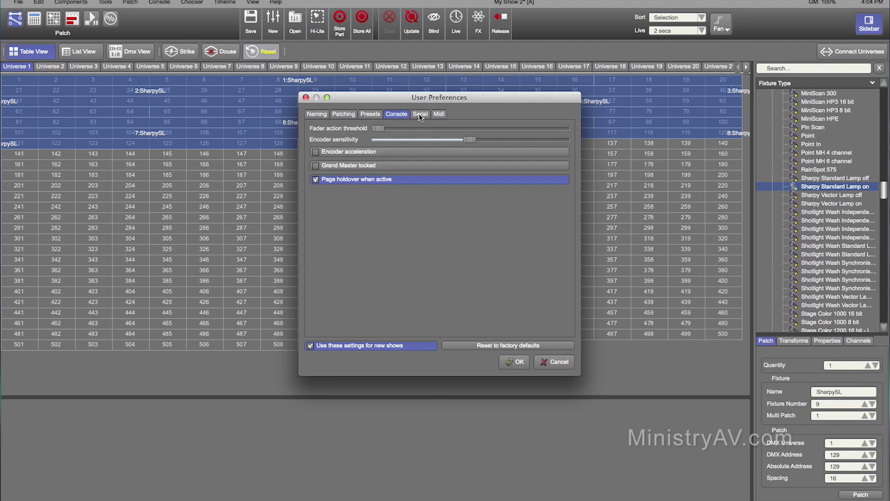
click(420, 114)
click(439, 114)
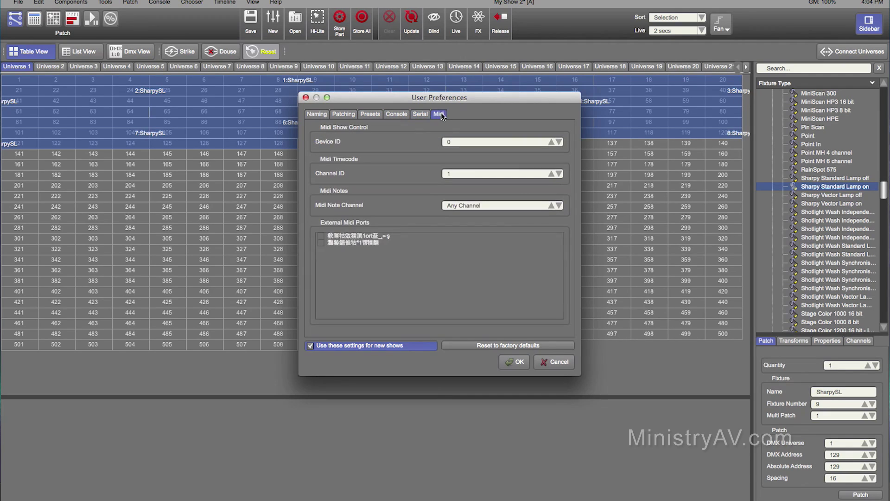
click(316, 114)
click(344, 115)
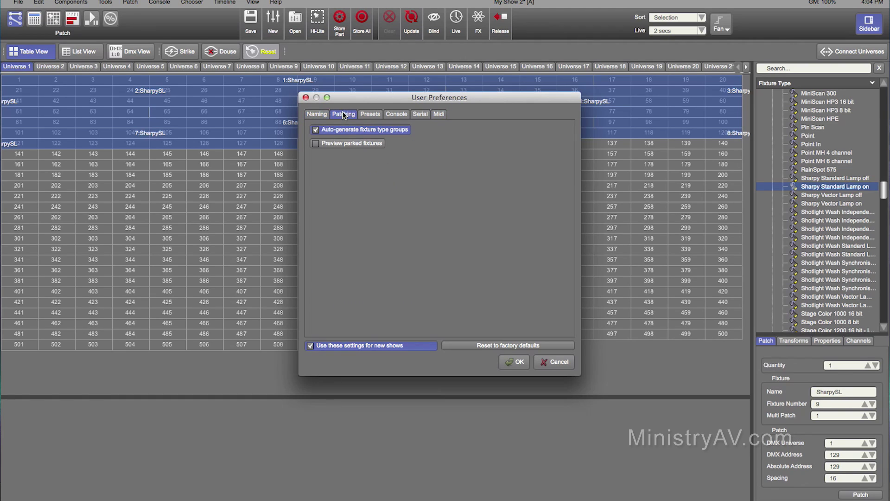
click(515, 362)
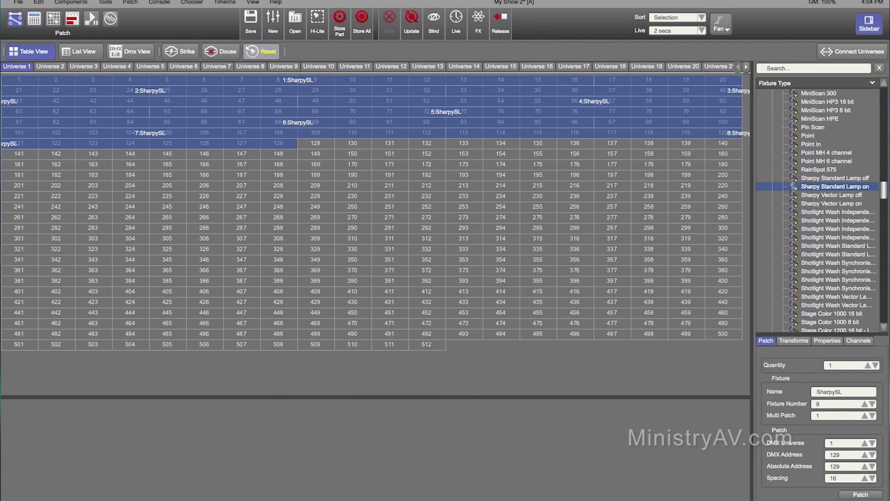
click(131, 3)
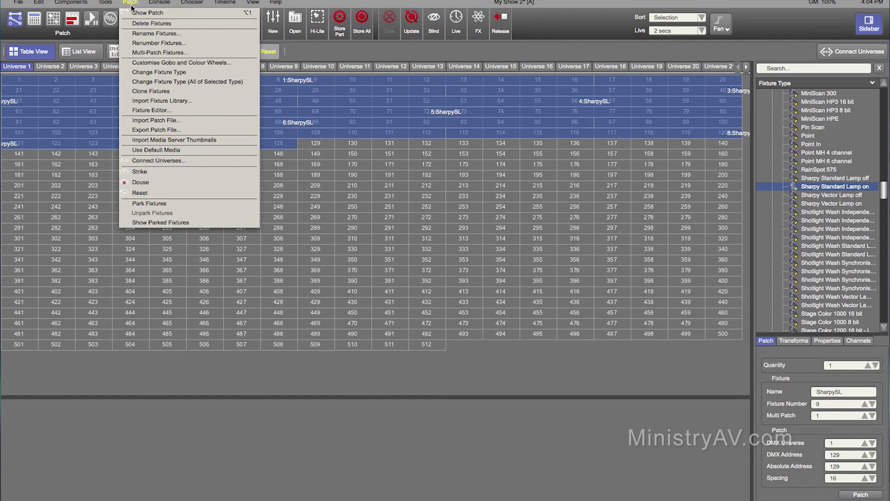
Step: Set the Dmx Universe of all four Art-Net Broadcast Devices to 1 and confirm the connections
click(159, 161)
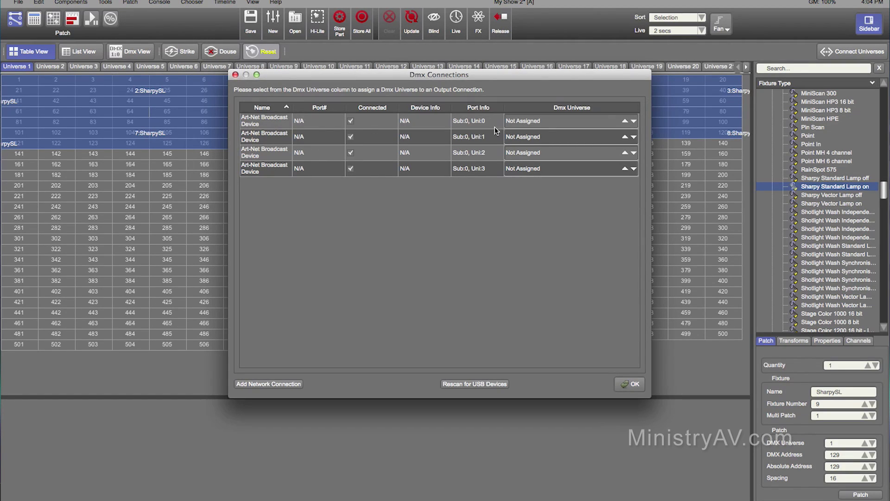
click(625, 124)
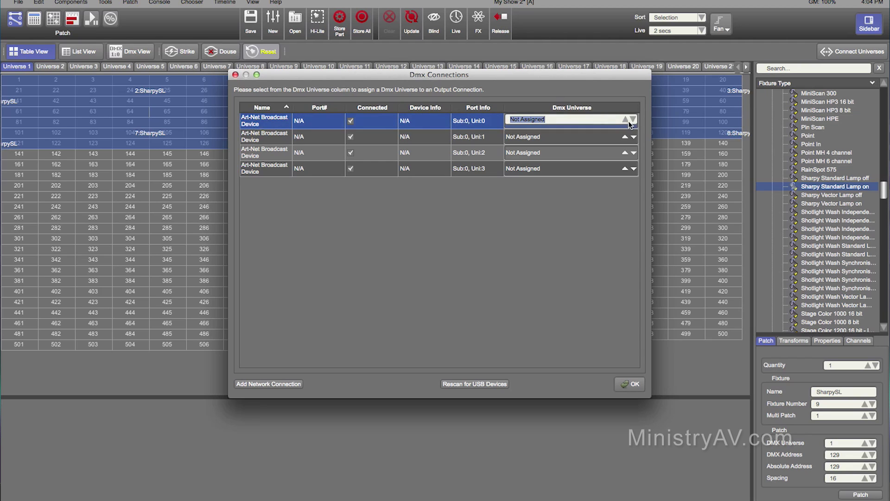
click(626, 119)
click(556, 219)
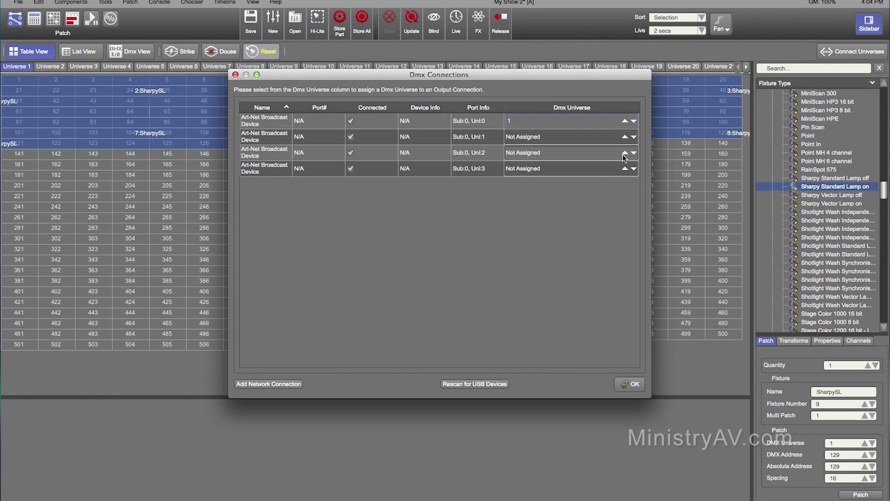
click(625, 136)
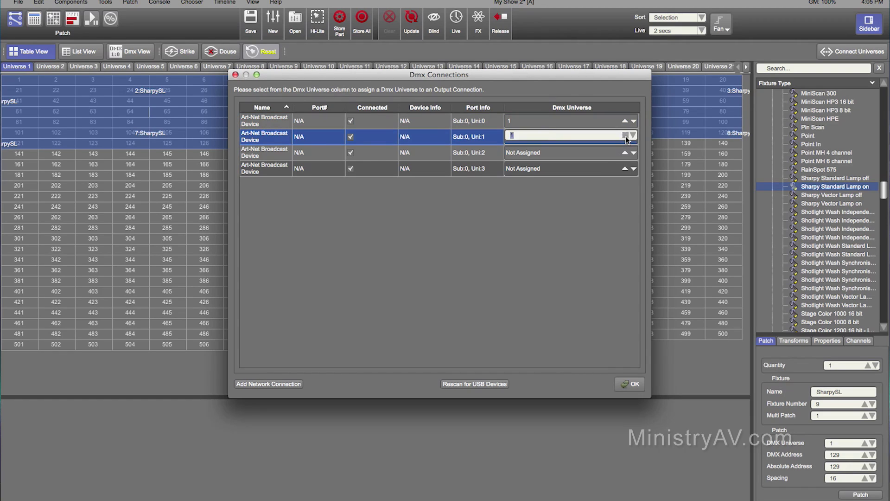
click(607, 188)
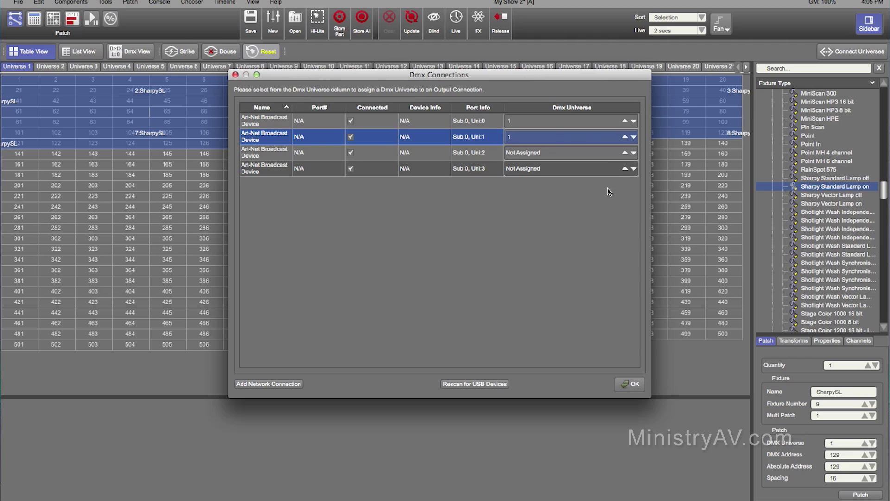
click(624, 152)
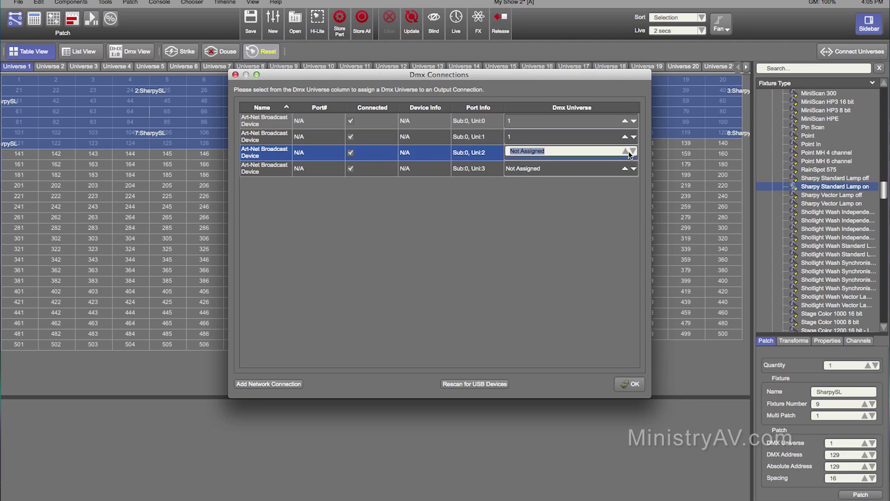
click(625, 151)
click(624, 170)
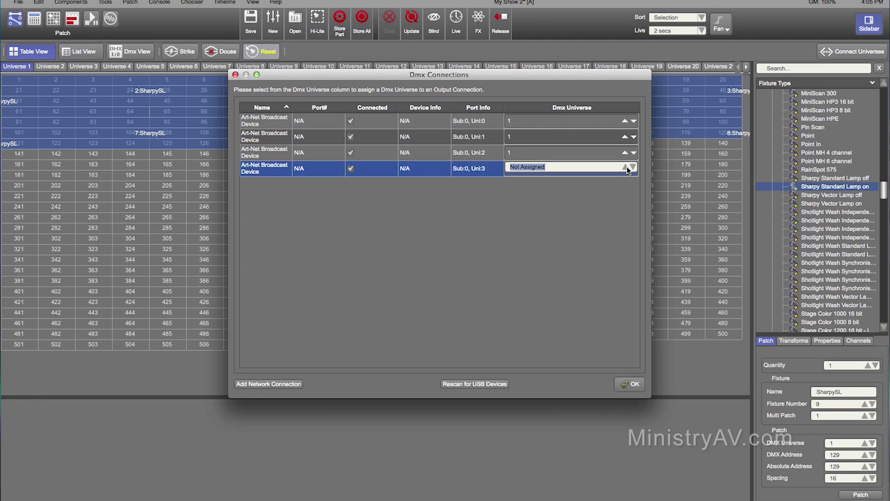
click(627, 166)
click(594, 208)
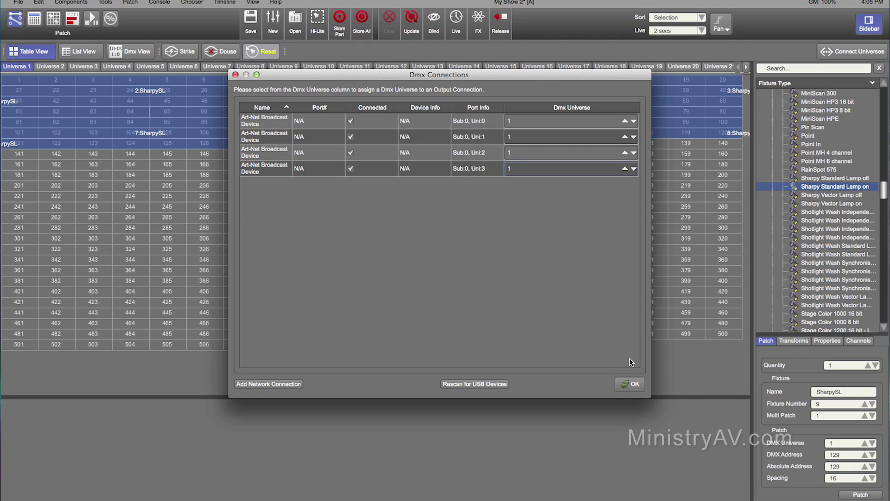
click(633, 384)
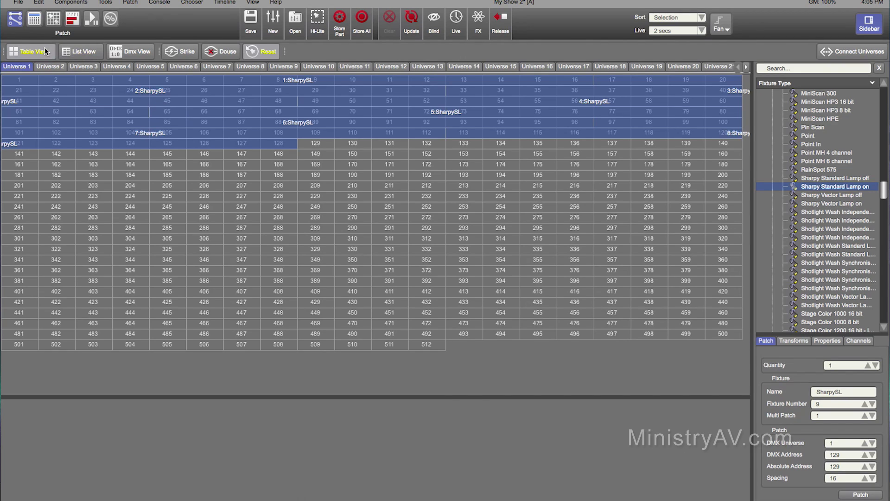
Step: Select all eight fixtures via the SharpySLs group in the Fixture Chooser
click(36, 20)
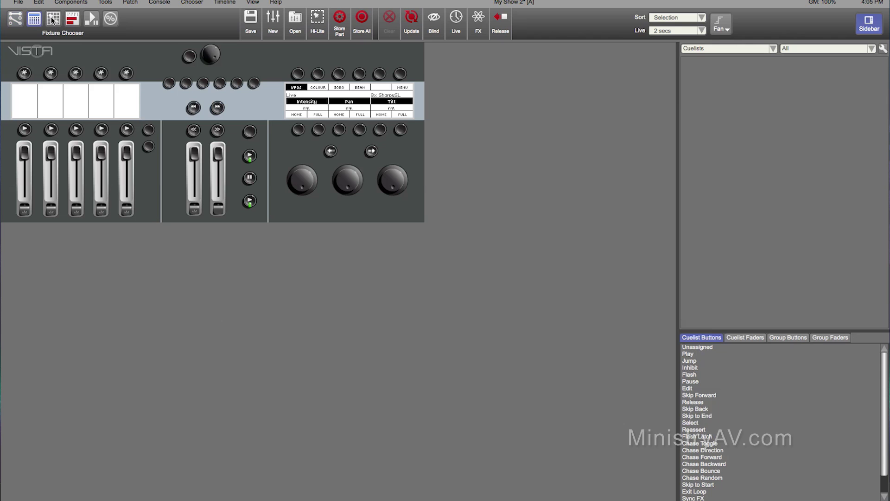
click(53, 19)
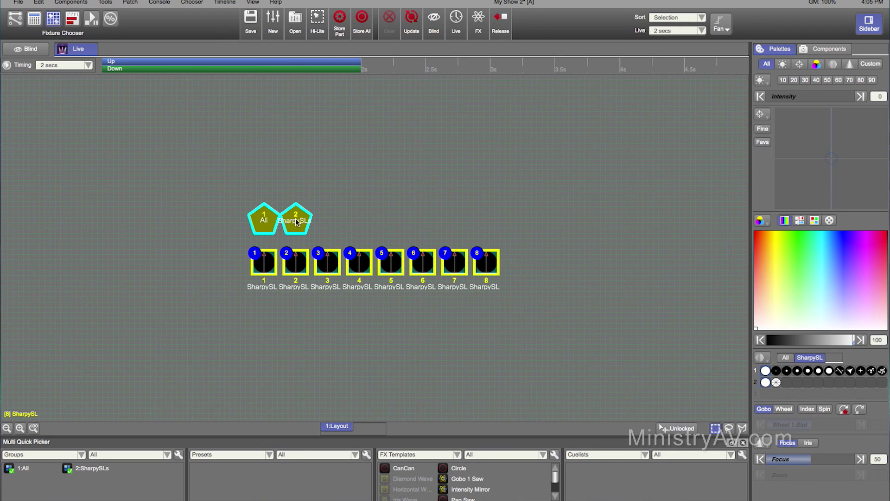
click(323, 217)
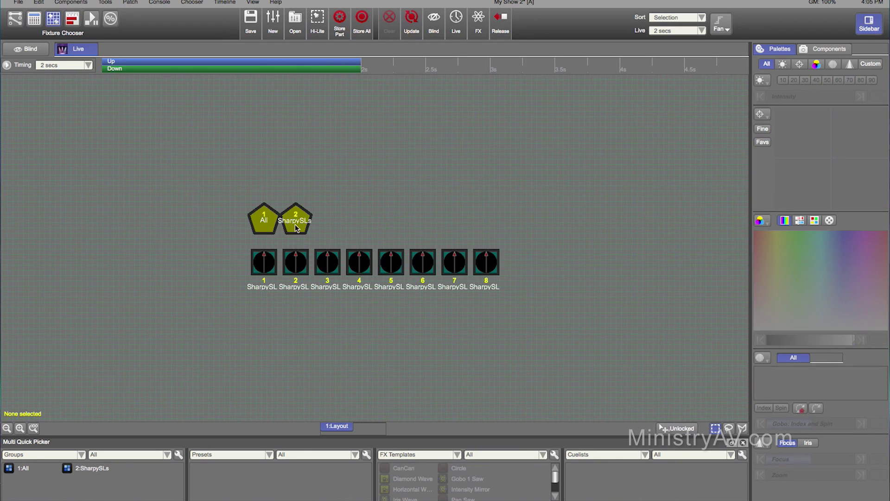
click(270, 225)
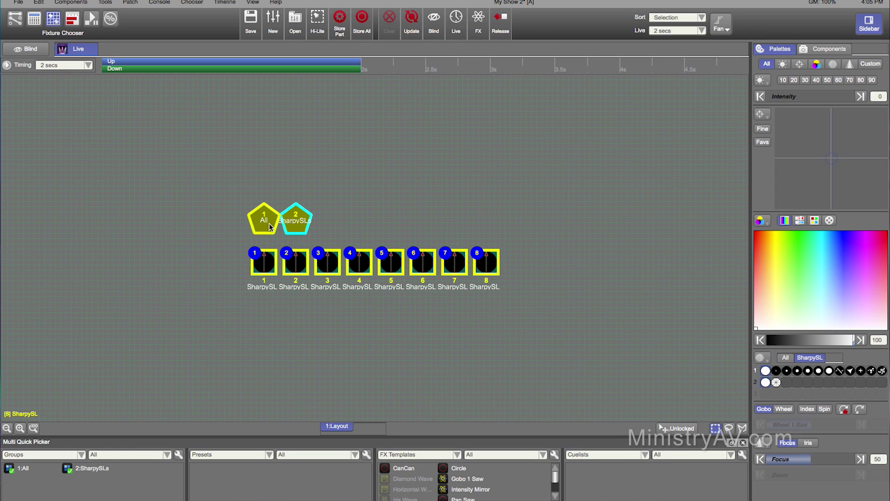
click(338, 225)
click(302, 223)
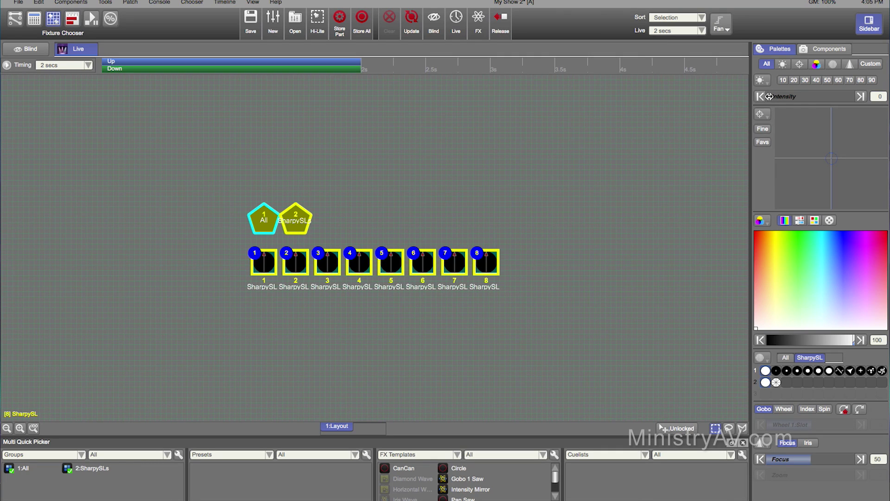
Step: Raise the selected Sharpys' intensity to 100 and shift their pan and tilt
drag(769, 95, 855, 96)
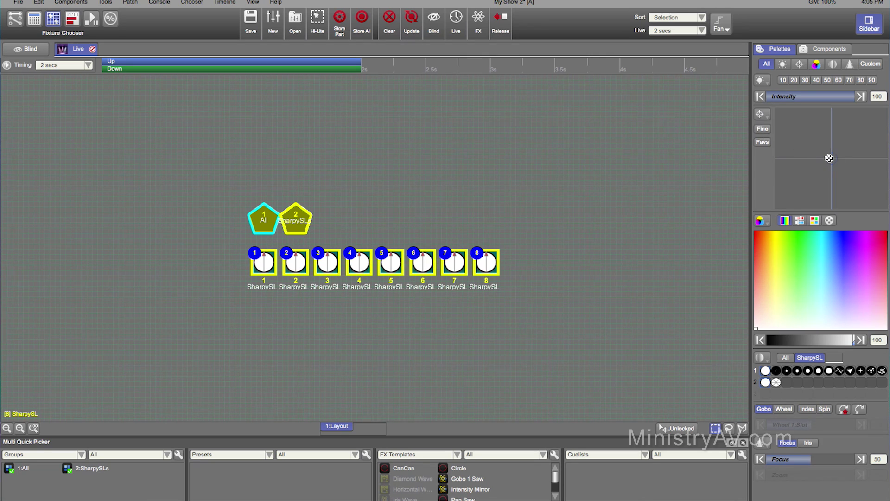
drag(829, 158, 835, 180)
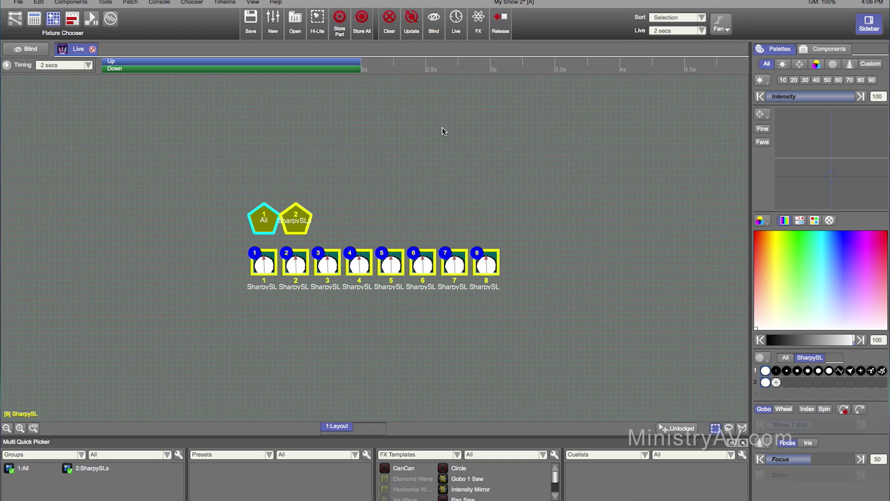
click(8, 23)
Step: Release Black-Out so the Sharpy show title reads [A]
click(16, 21)
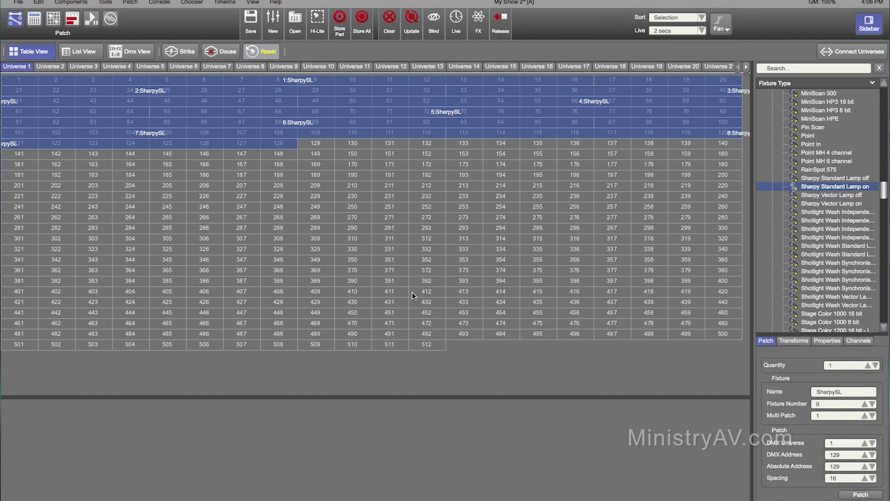
click(295, 81)
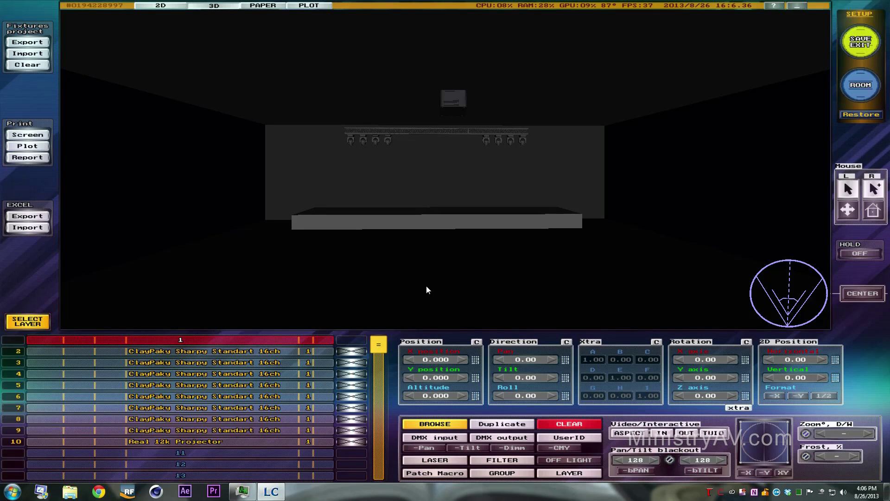
Step: Patch Sharpy fixture 2 to Art-Net universe B: Net0 at DMX address 1 (B1)
click(349, 353)
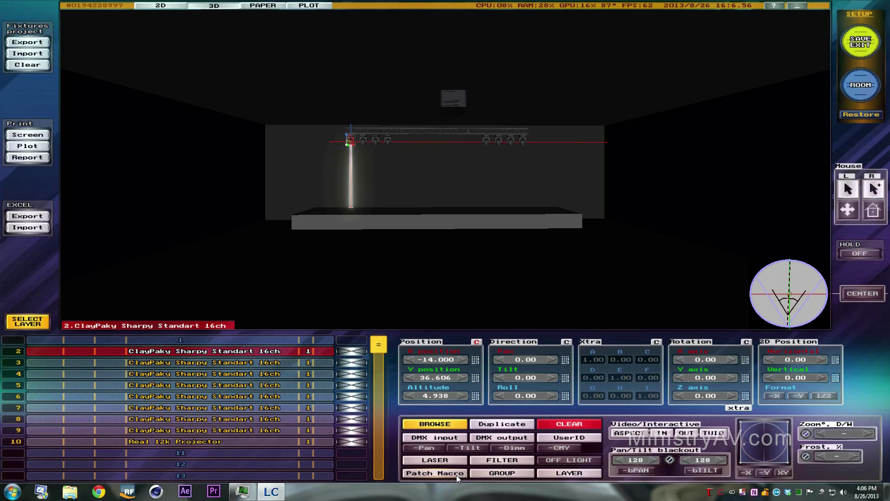
click(449, 437)
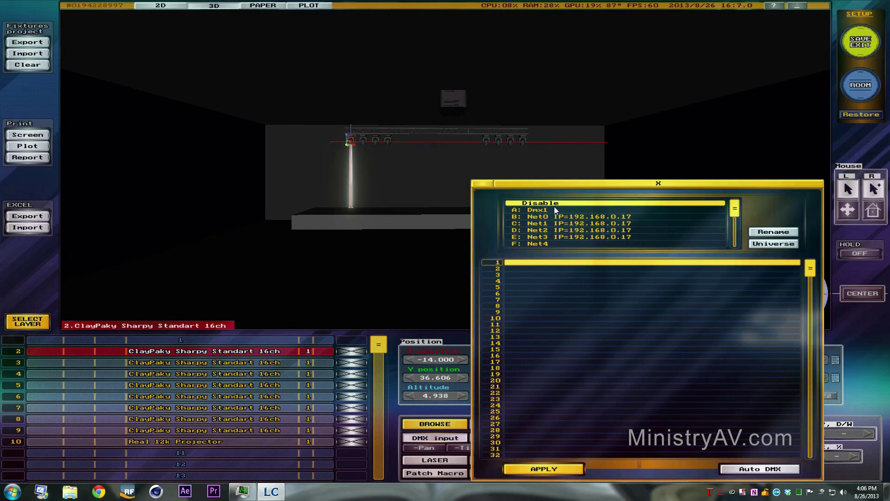
click(588, 218)
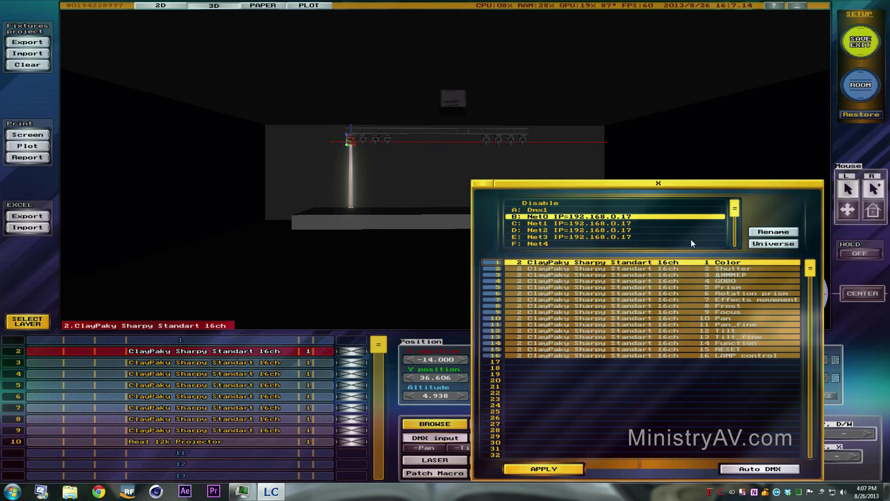
click(564, 471)
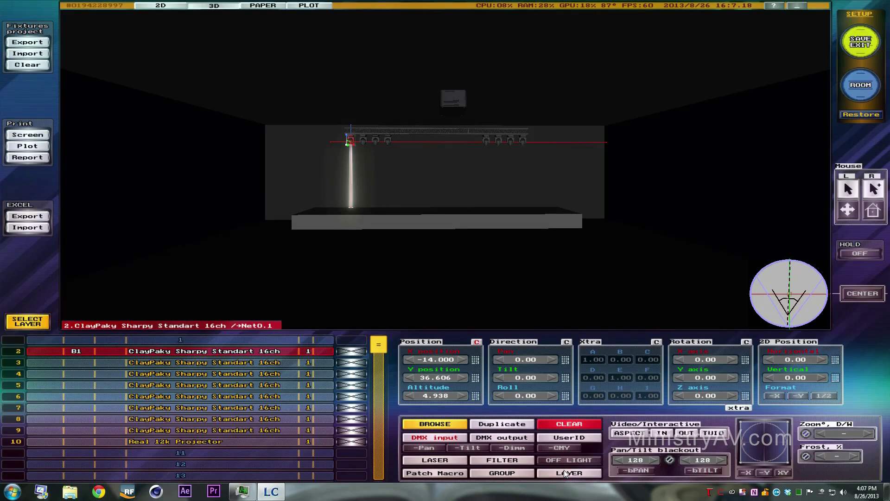
Step: Patch Sharpy fixture 3 to Net0 at address 17 (B17) using Auto DMX
click(79, 362)
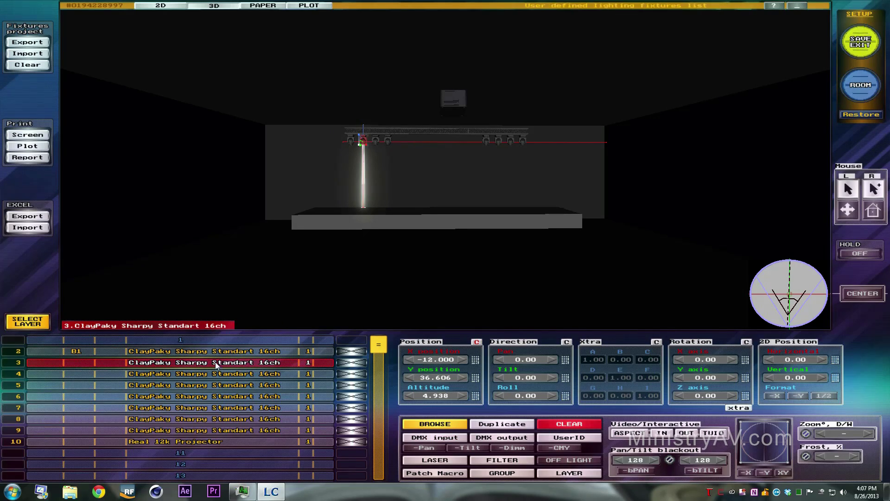
click(452, 439)
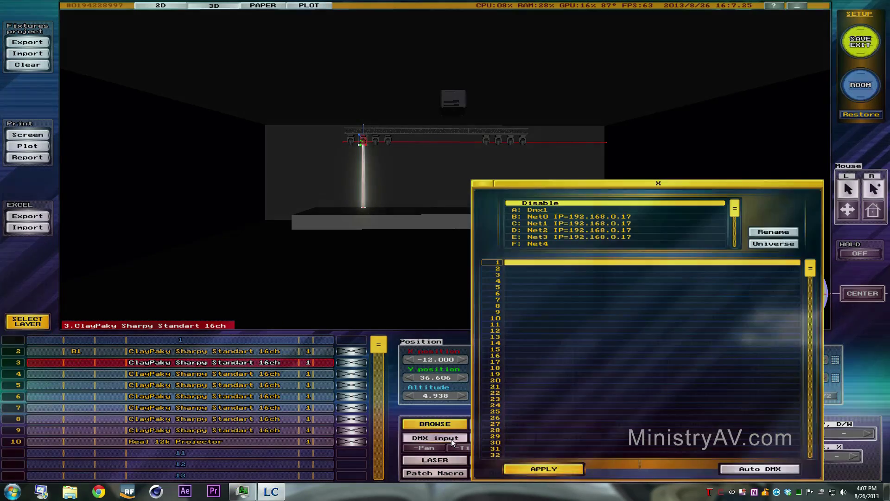
click(549, 216)
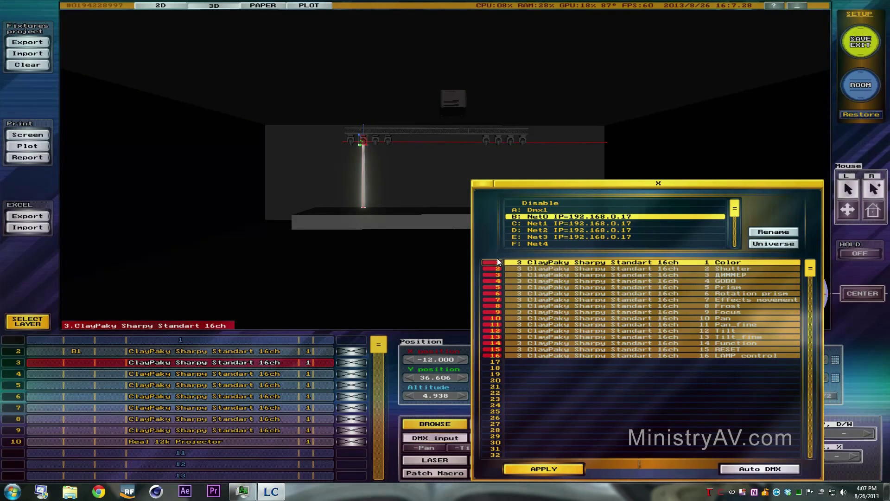
click(512, 363)
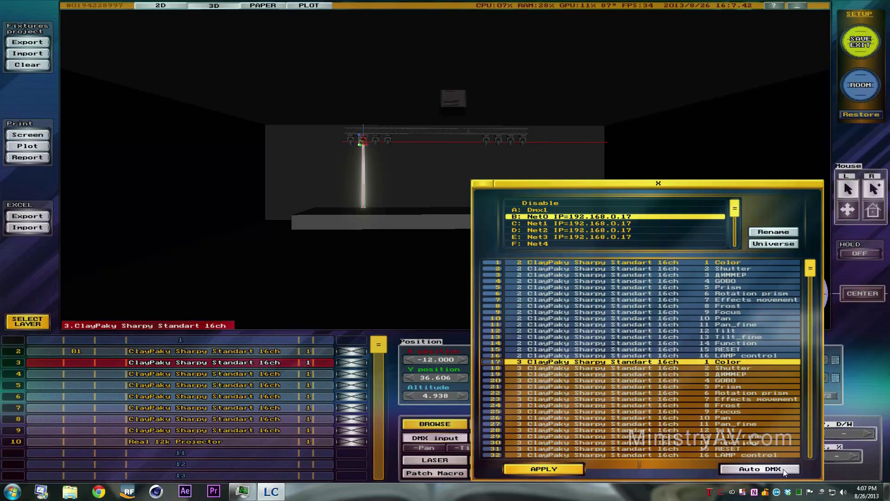
click(567, 472)
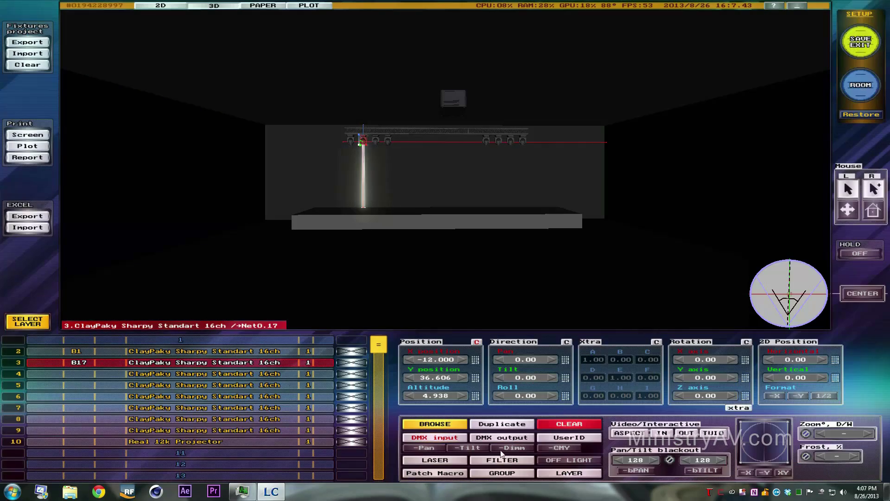
click(262, 376)
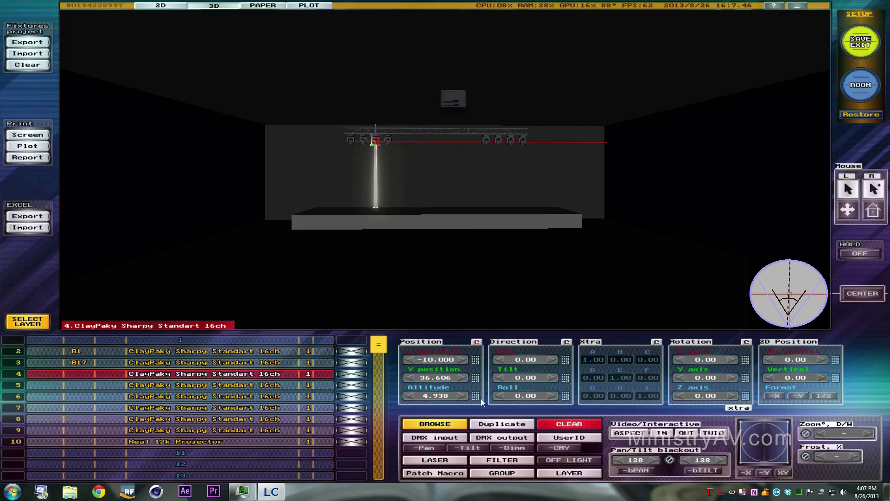
Step: Patch Sharpy fixture 4 to Net0 at channels 33–48 with Auto DMX
click(452, 443)
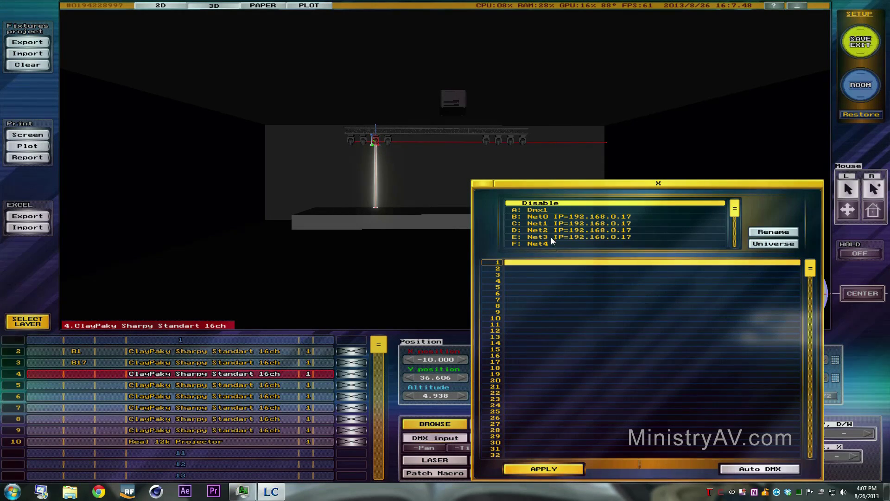
click(550, 217)
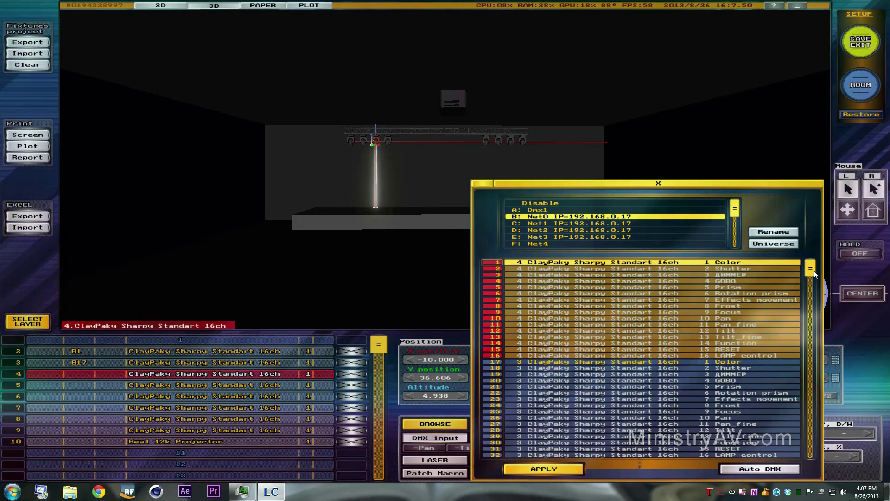
scroll(778, 316, down, 3)
click(766, 469)
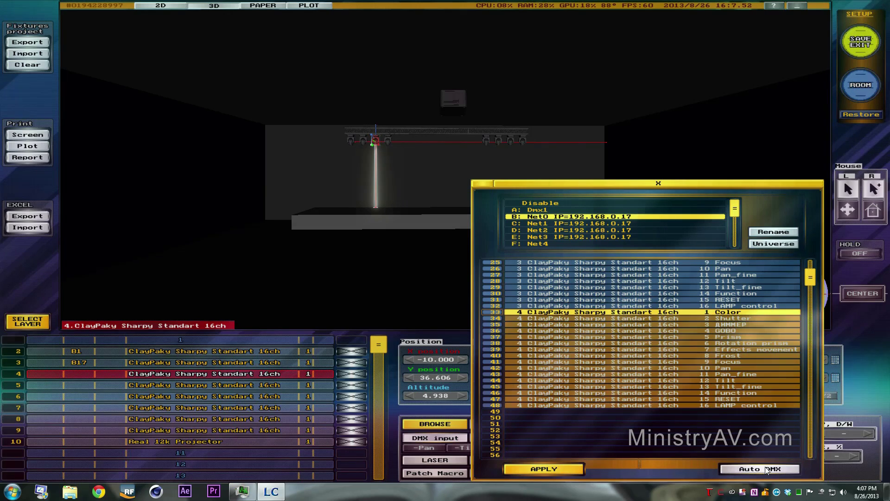
click(538, 470)
Step: Patch Sharpy fixture 5 to Net0 at channels 49–64 with Auto DMX
click(106, 387)
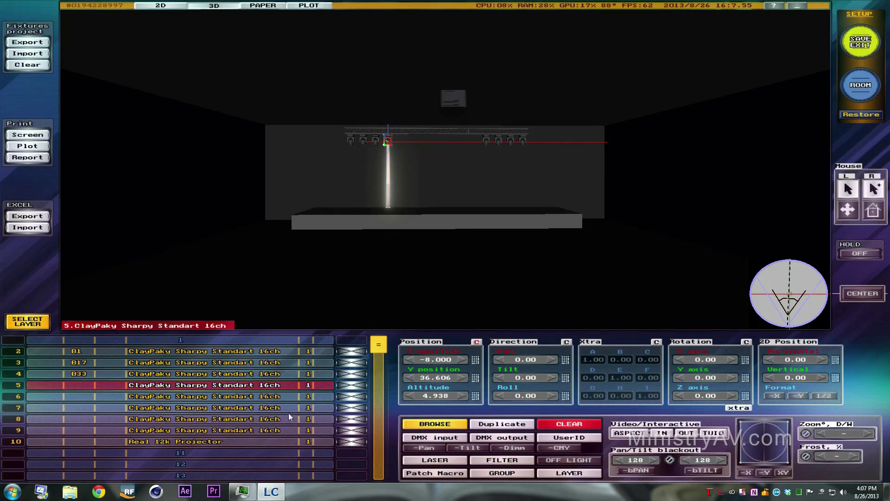
click(435, 437)
click(631, 217)
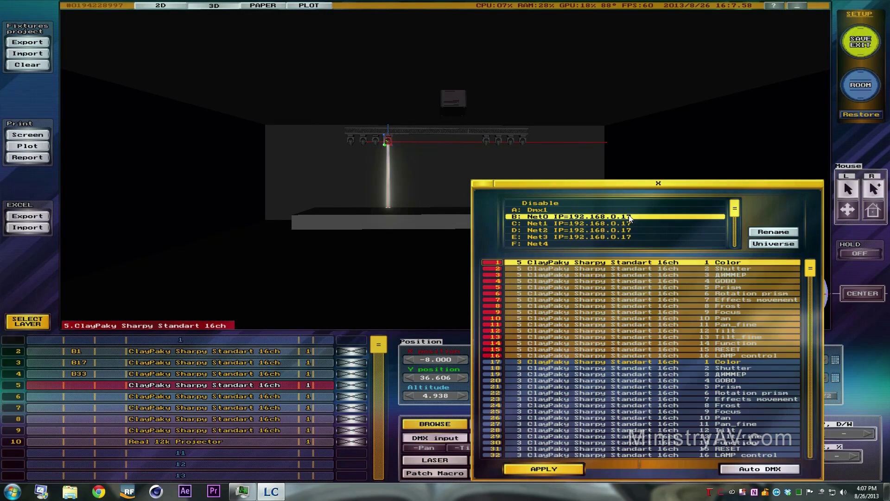
click(760, 469)
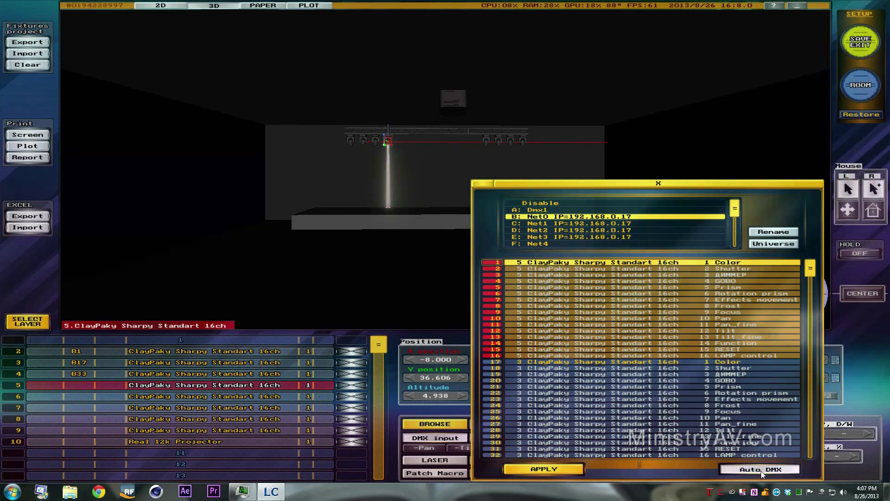
click(569, 473)
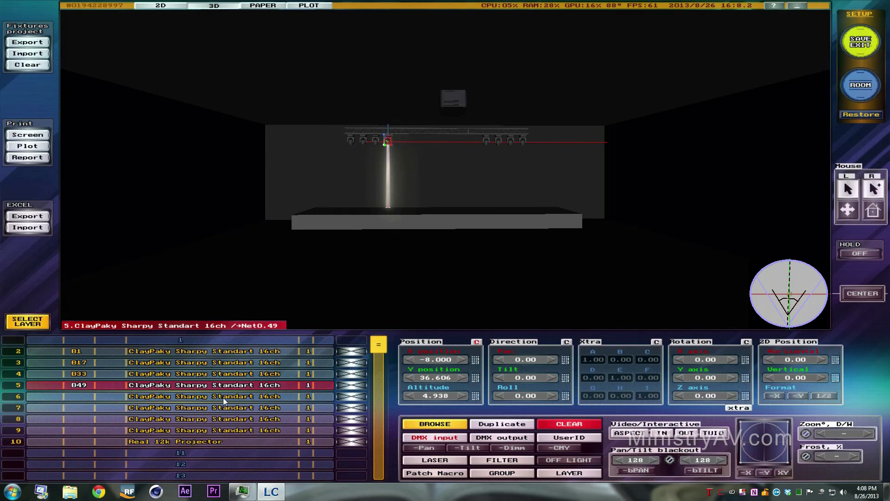
click(225, 397)
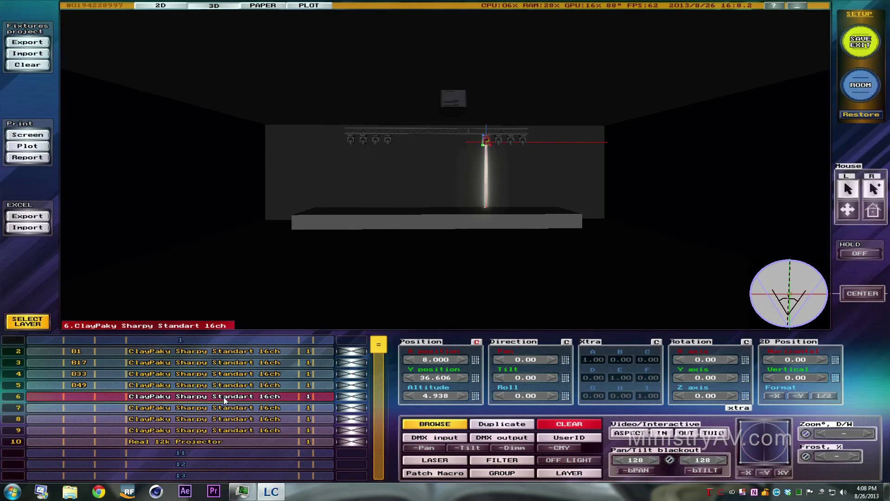
Step: Patch Sharpys 6–9 together to Net0 at channels 65, 81, 97 and 113, then SAVE/EXIT
shift+click(235, 430)
click(435, 437)
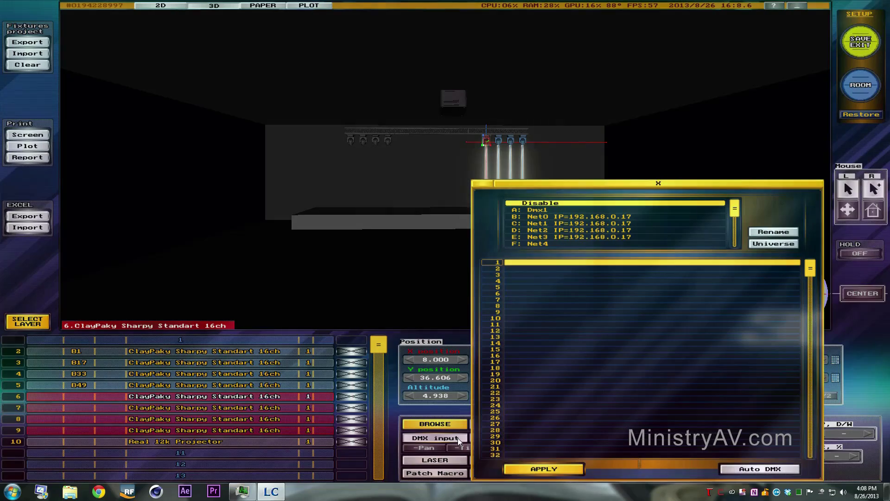
click(556, 217)
scroll(585, 325, down, 10)
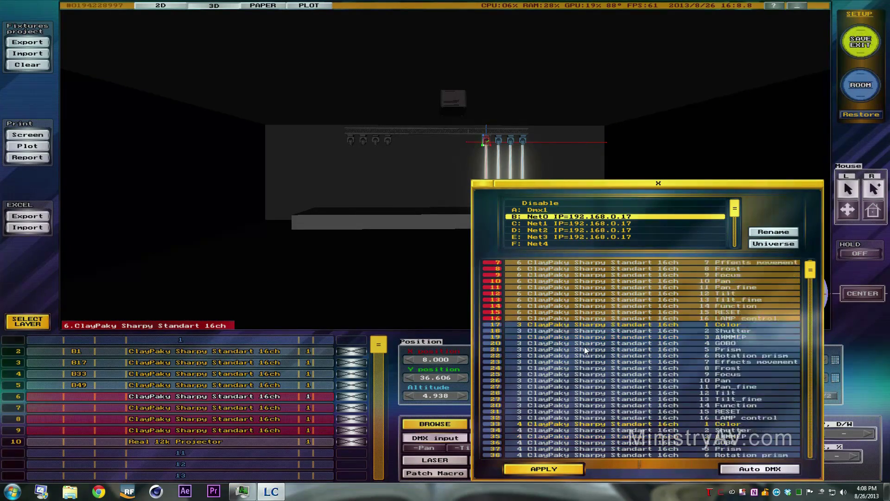
scroll(585, 351, down, 4)
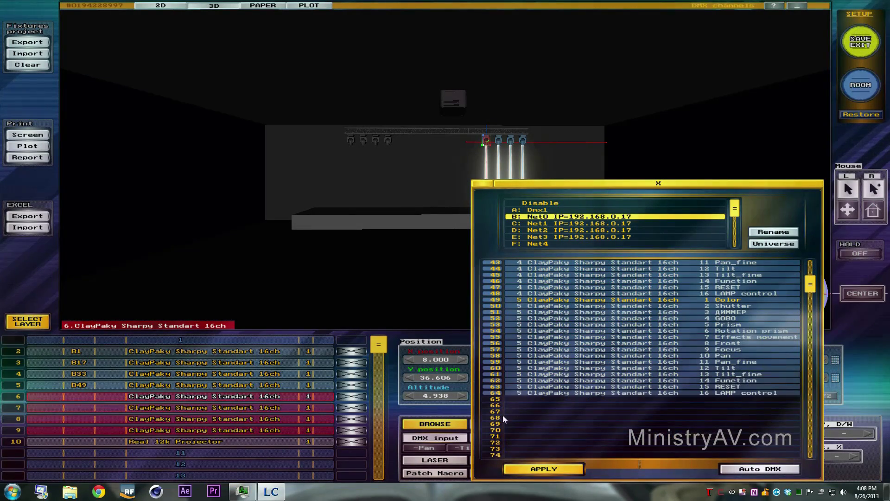
scroll(518, 402, down, 20)
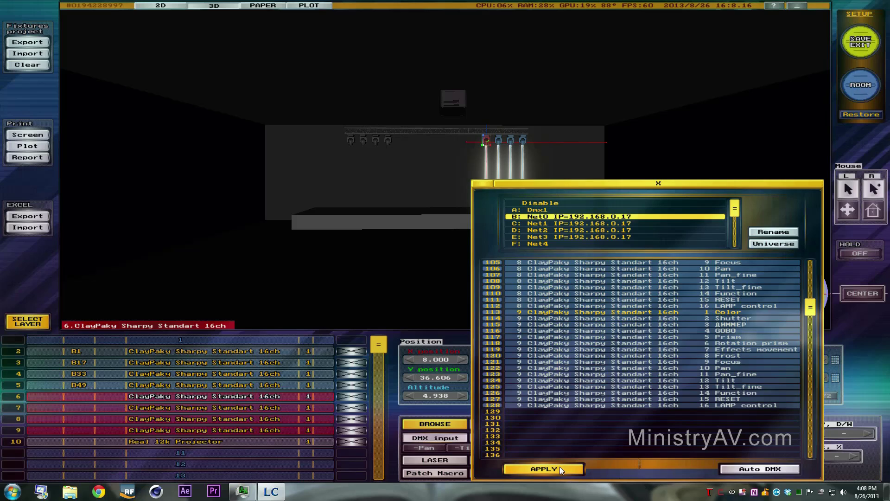
click(543, 468)
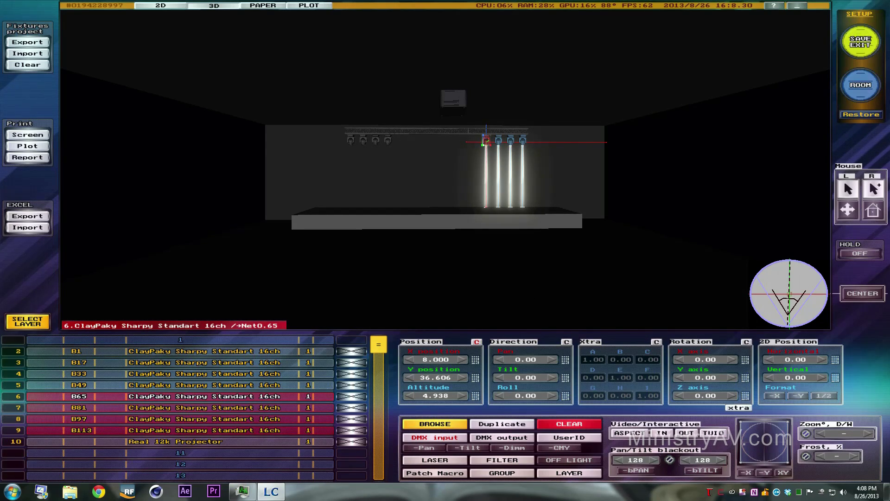
click(861, 42)
Step: Confirm saving the project, then reveal the LIGHTCONVERSE folder's shortcuts under All Programs
click(744, 66)
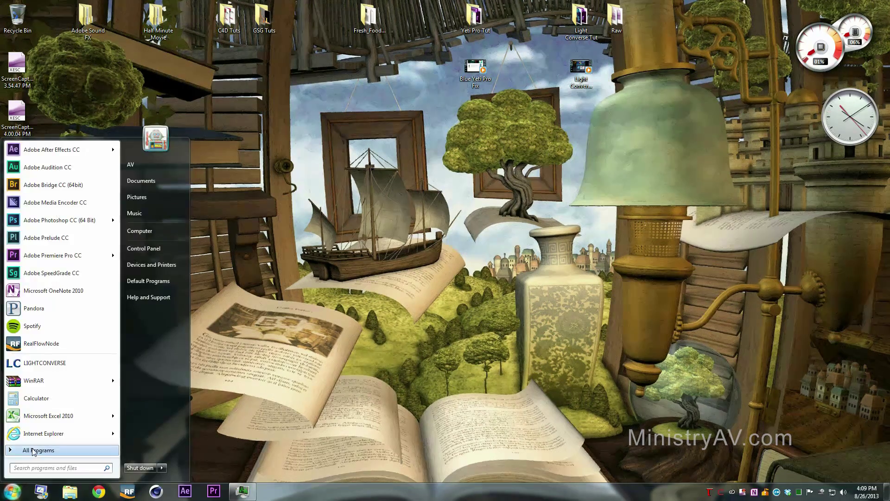
click(32, 452)
click(47, 280)
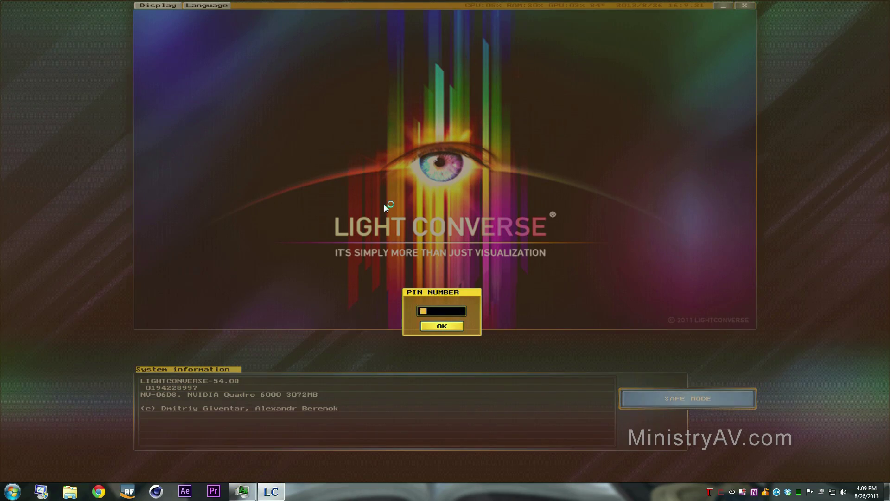
Step: Unlock LightConverse with the PIN and start the 3D visualization view
text(****)
click(441, 326)
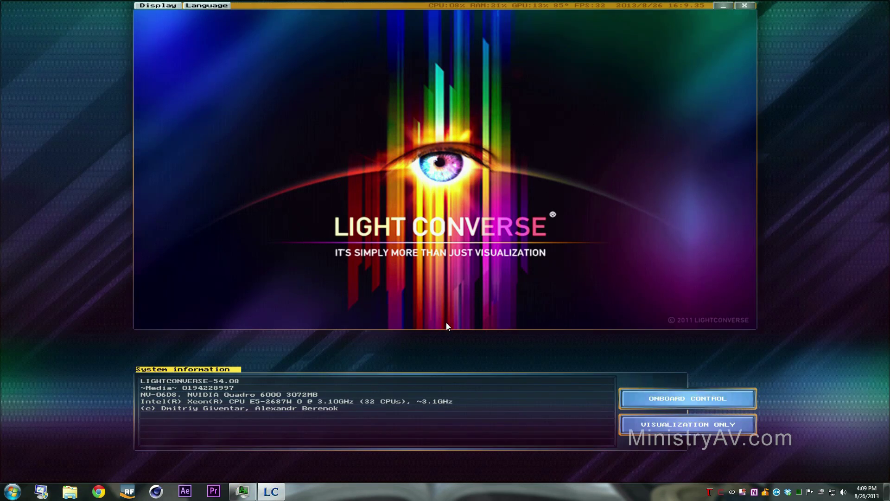
click(666, 425)
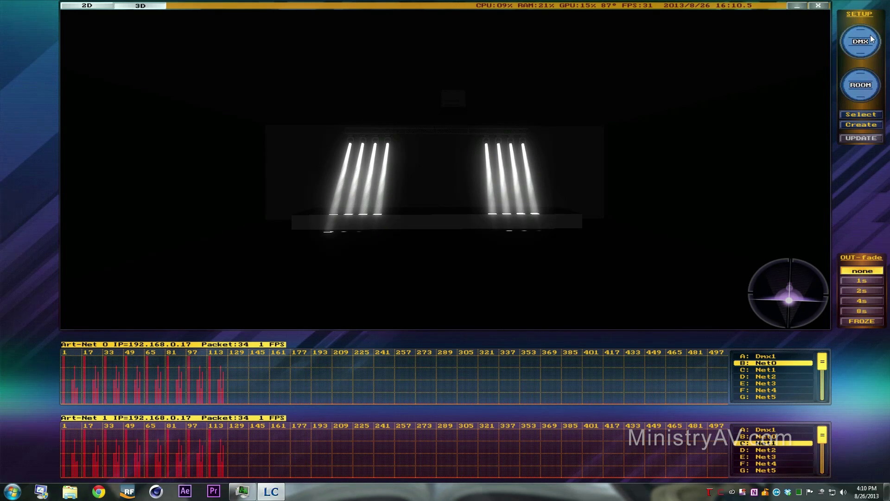
Step: Step through the setup pages to ROOM, then save the room setup and confirm
click(860, 85)
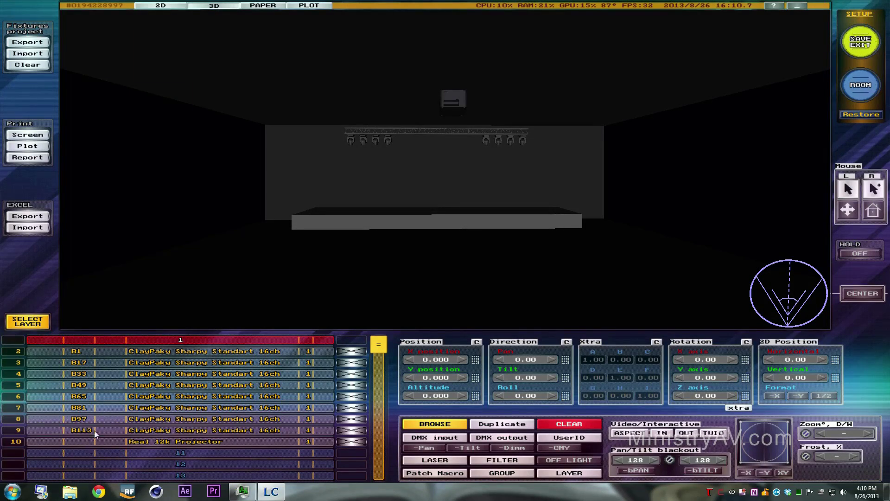
click(861, 85)
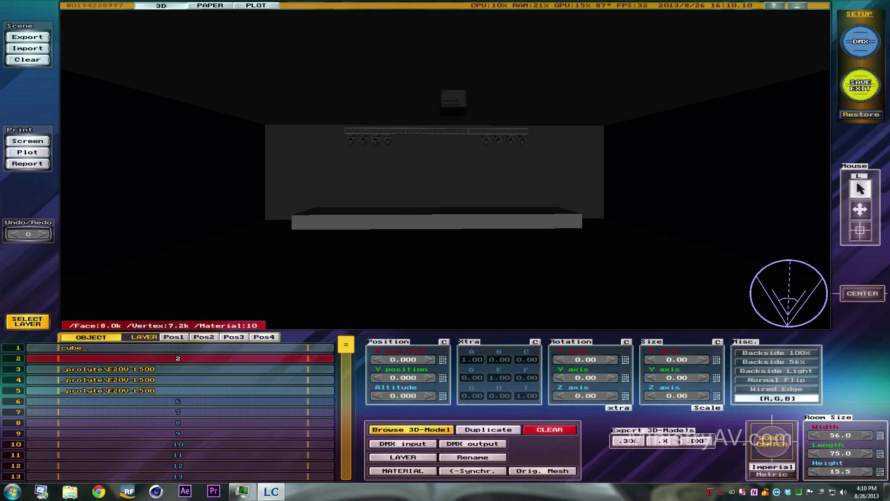
click(861, 85)
click(739, 111)
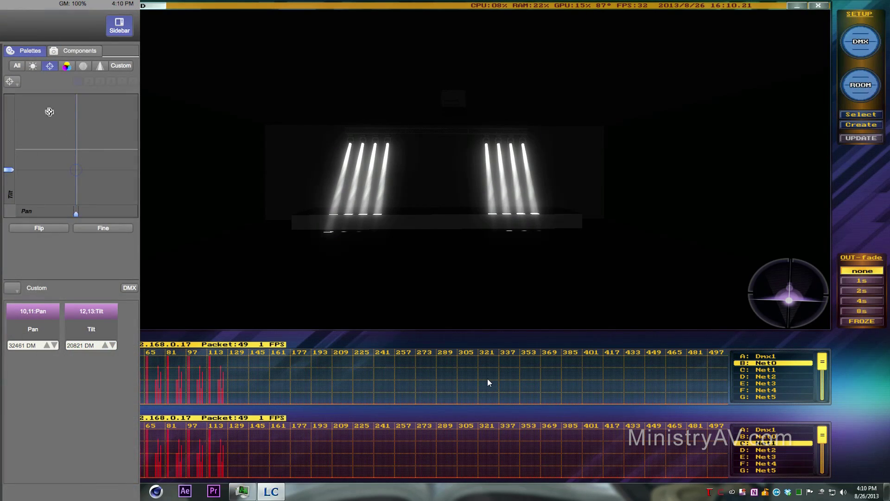
Step: Home the Sharpys' pan and tilt, then aim the beams forward at Tilt 13641 and Pan 32484
click(11, 82)
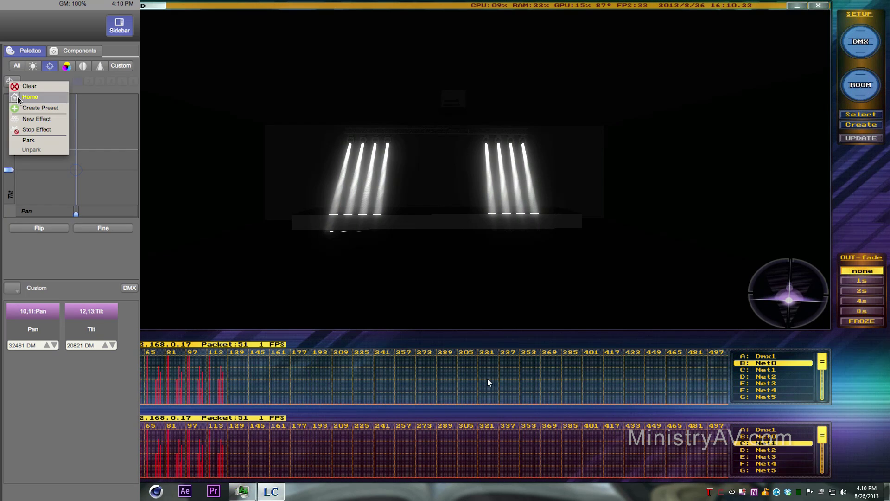
click(18, 97)
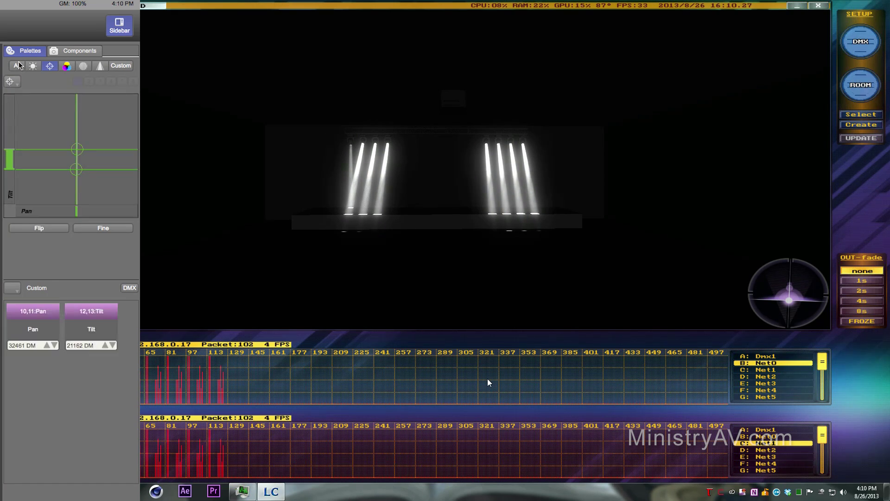
click(18, 82)
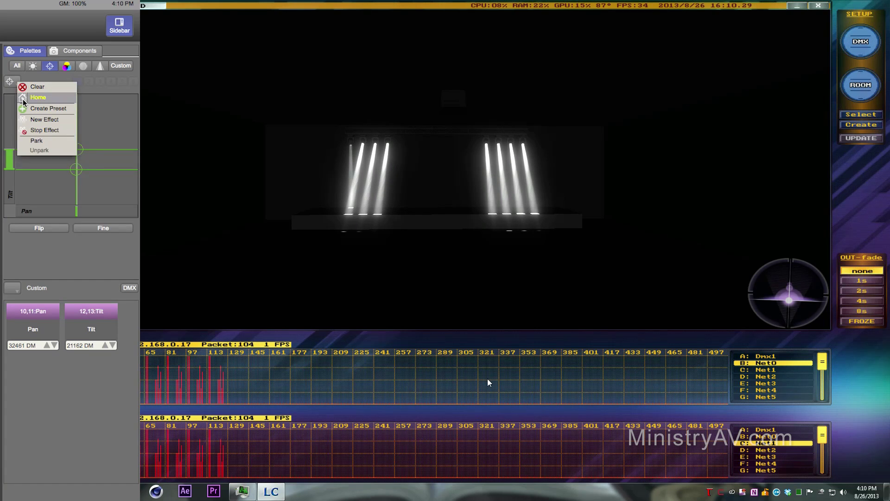
click(24, 99)
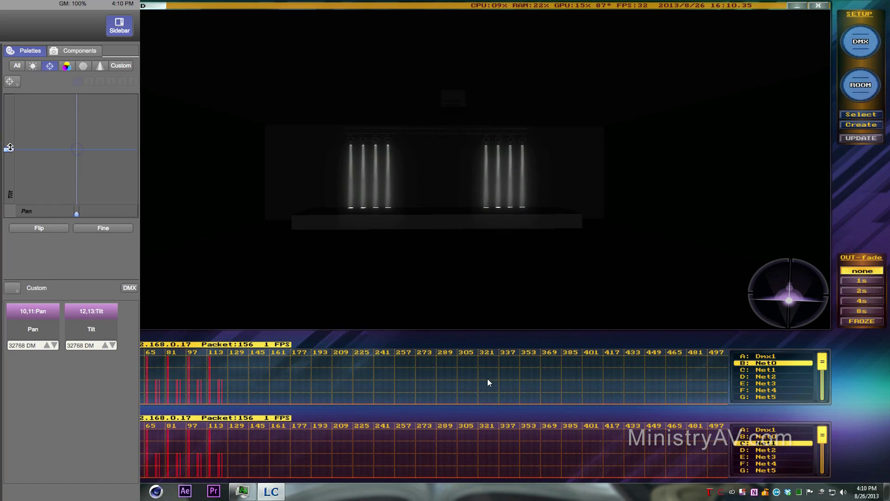
drag(9, 148, 5, 182)
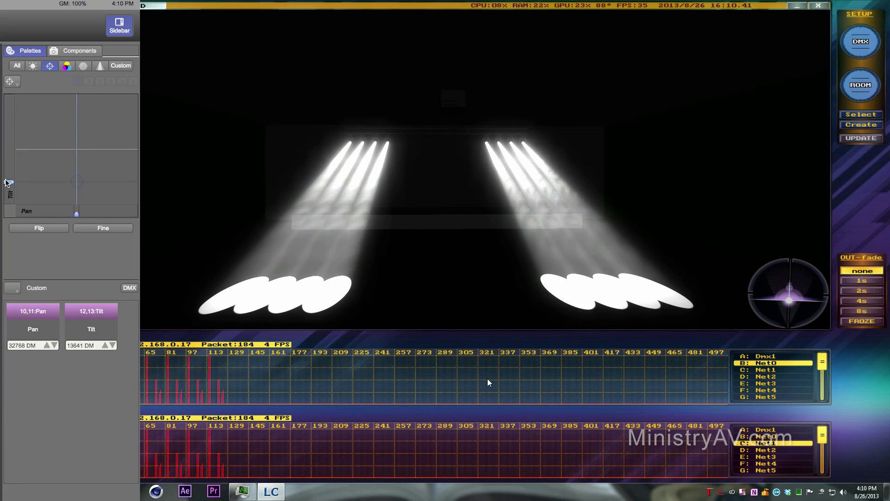
drag(76, 216, 77, 216)
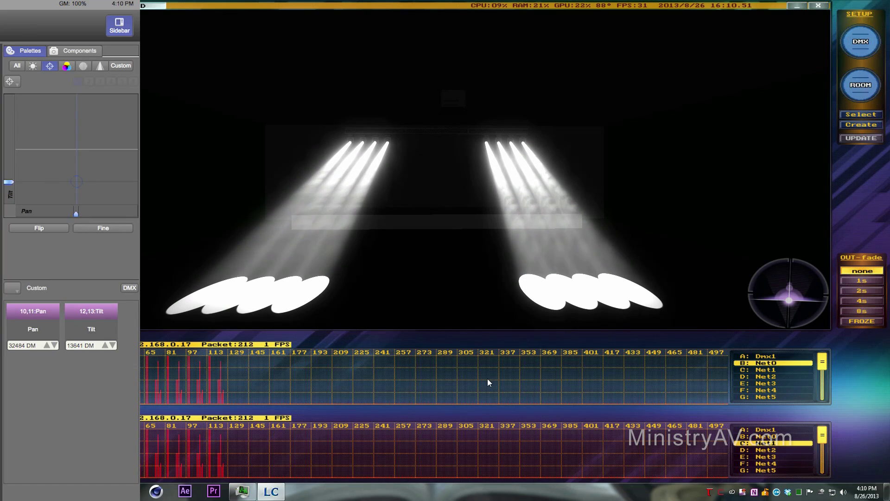
Step: Test dimming the Sharpy beams with the Intensity slider, leaving intensity at full 255
click(30, 68)
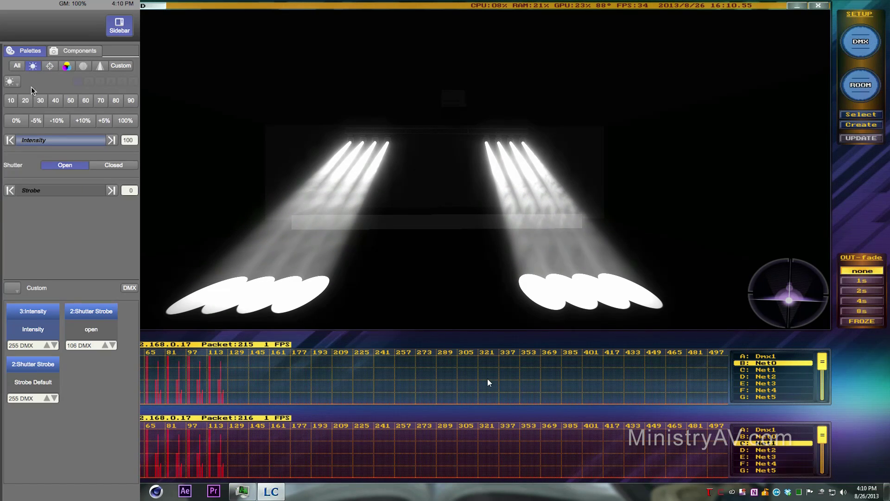
mouse_move(100, 143)
mouse_down()
mouse_move(65, 140)
mouse_move(123, 138)
mouse_move(18, 140)
mouse_move(112, 149)
mouse_up()
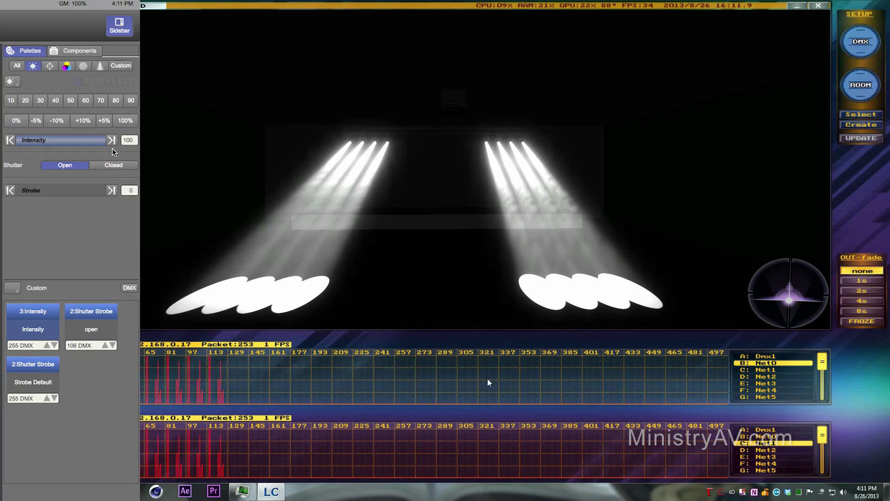
drag(112, 151, 126, 139)
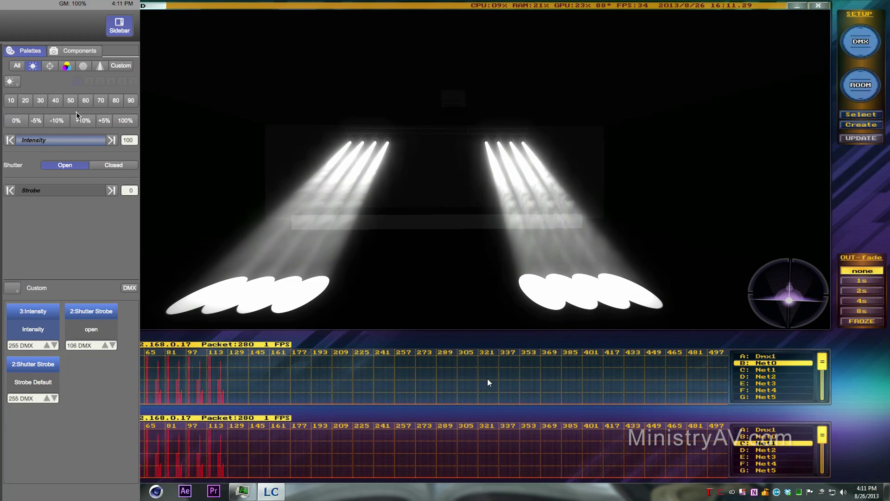
click(50, 66)
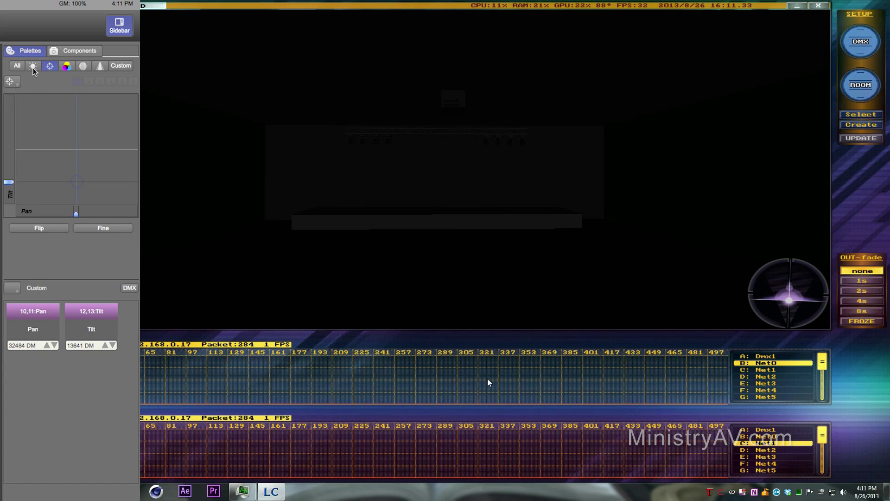
click(32, 67)
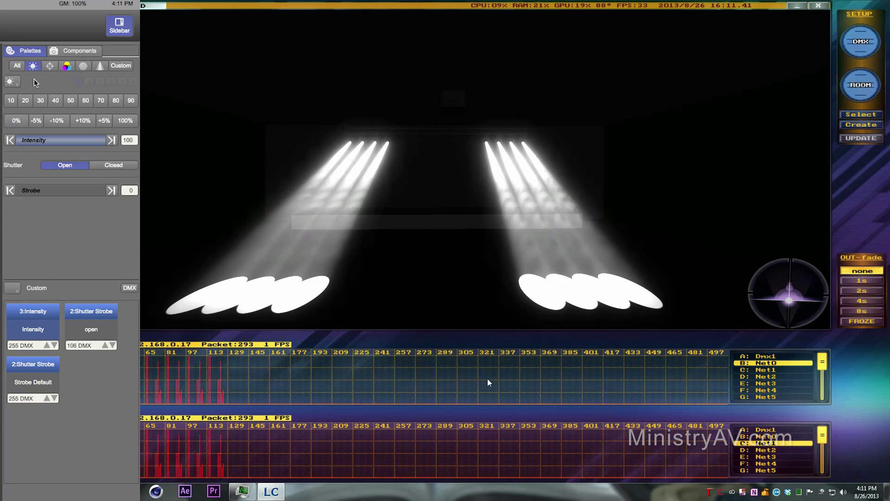
drag(93, 140, 138, 141)
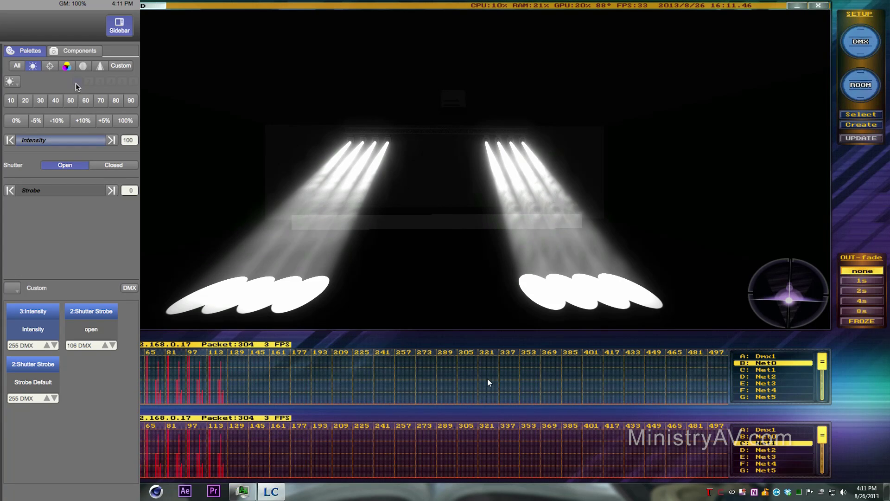
Step: Keep the beams pooling on the floor at Tilt 13641 and bring up the Colour palette
click(50, 65)
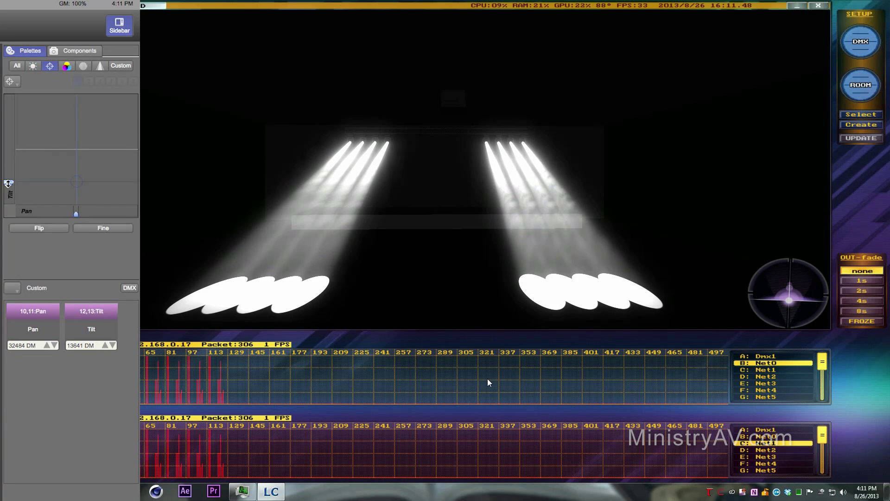
mouse_move(8, 183)
mouse_down()
mouse_move(9, 163)
mouse_move(9, 183)
mouse_up()
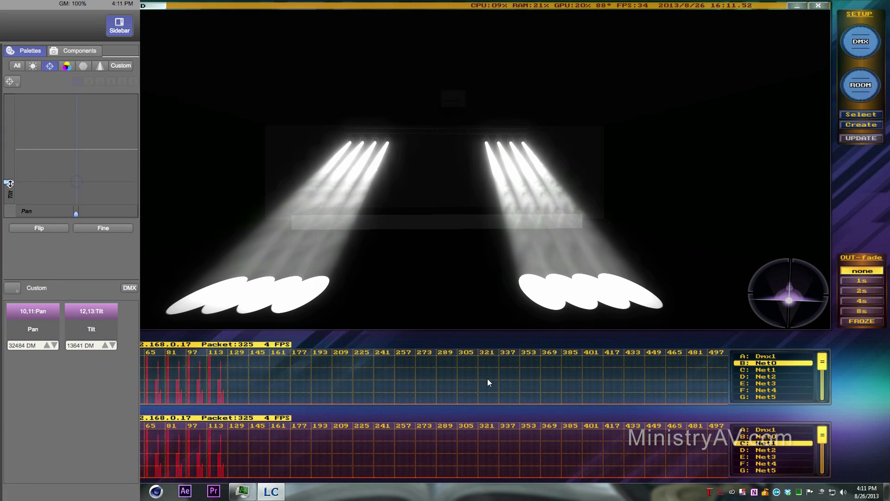
click(67, 67)
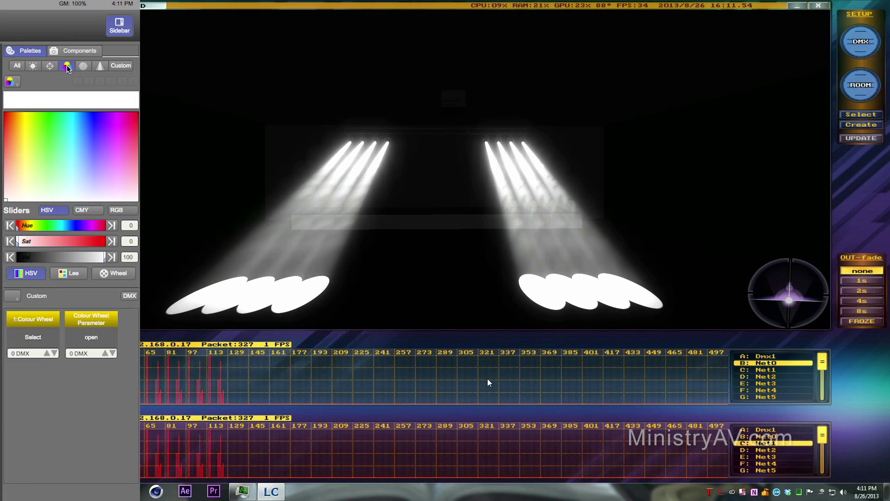
drag(33, 135, 106, 114)
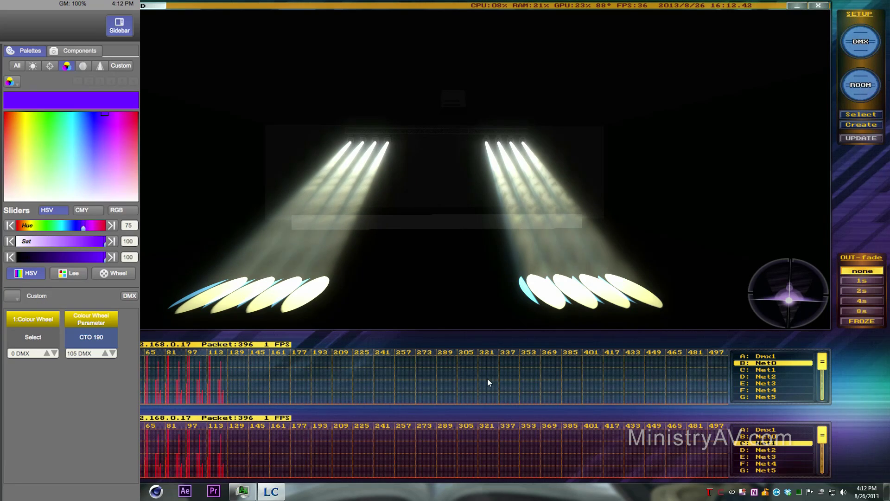
drag(79, 183, 81, 98)
drag(84, 97, 105, 94)
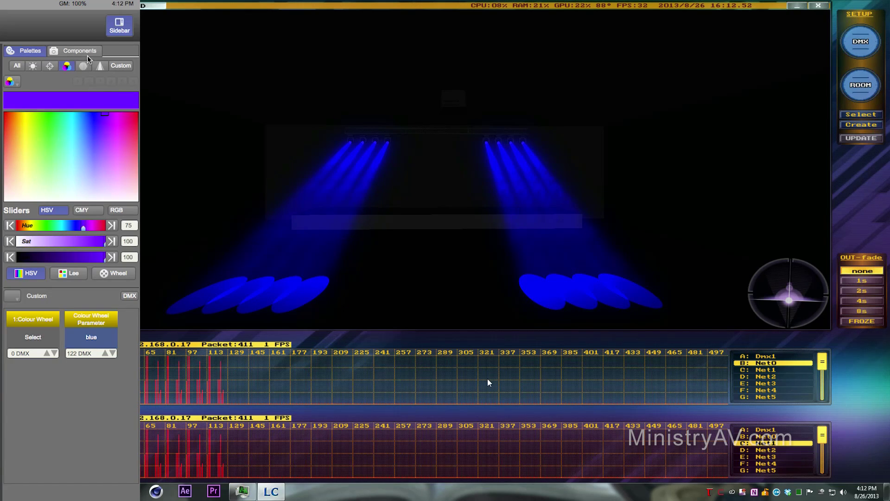
click(83, 66)
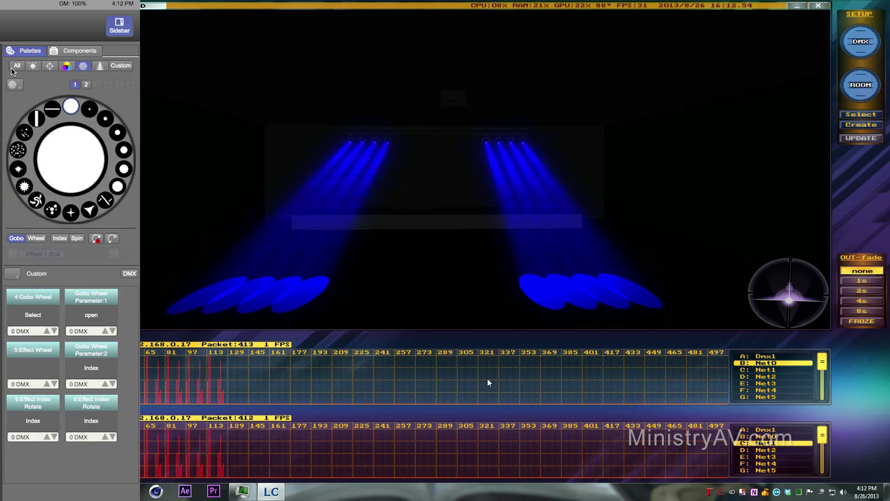
click(66, 67)
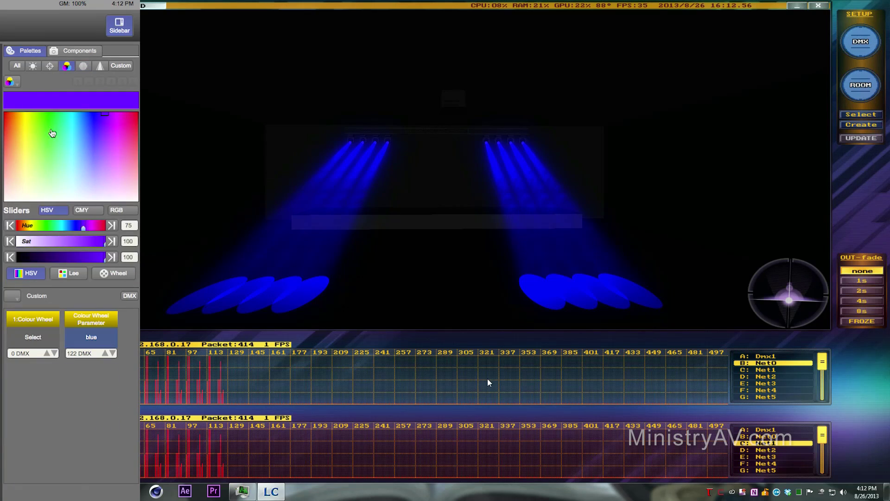
click(5, 200)
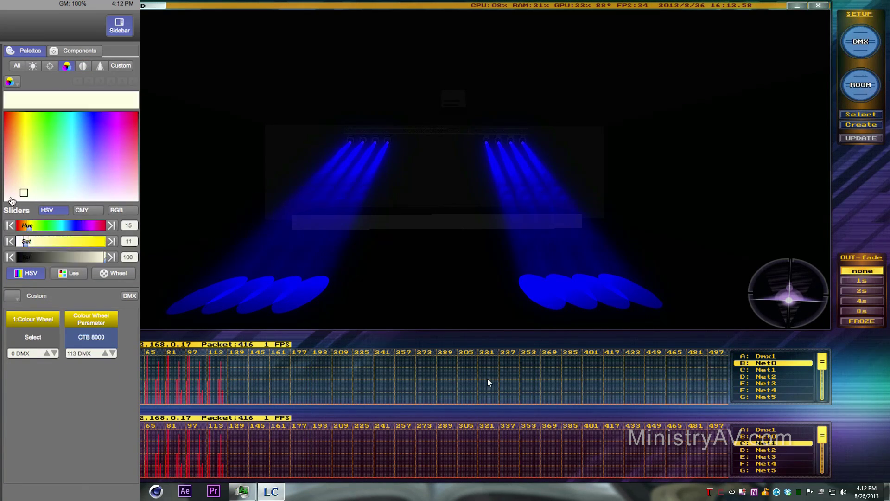
click(83, 67)
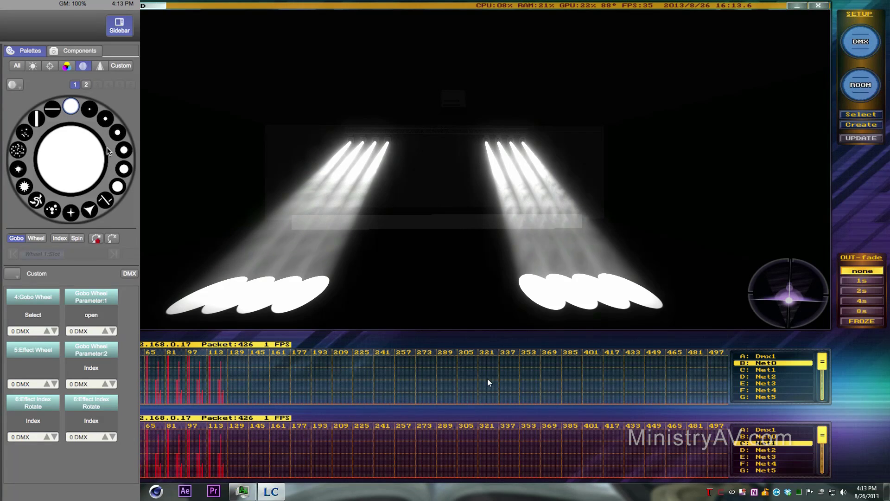
Step: Try the small and 50–60 iris sizes, then the line, triangle, star and dots gobos
click(104, 119)
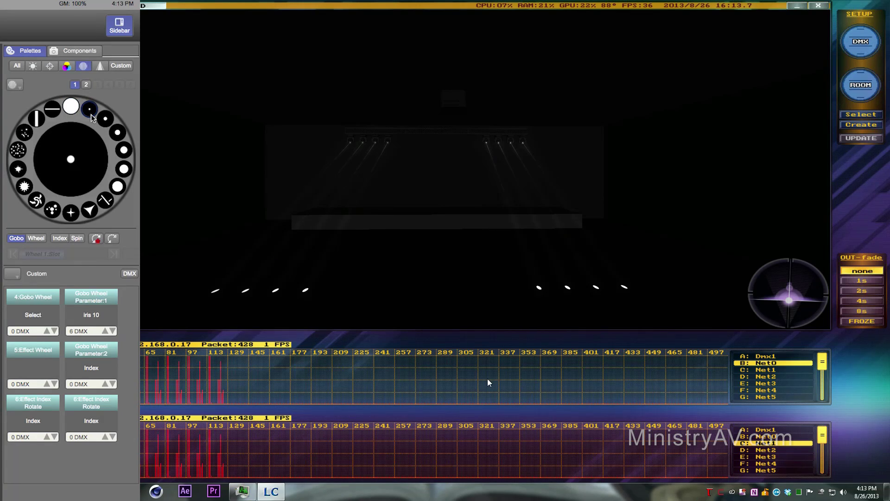
click(117, 133)
click(125, 169)
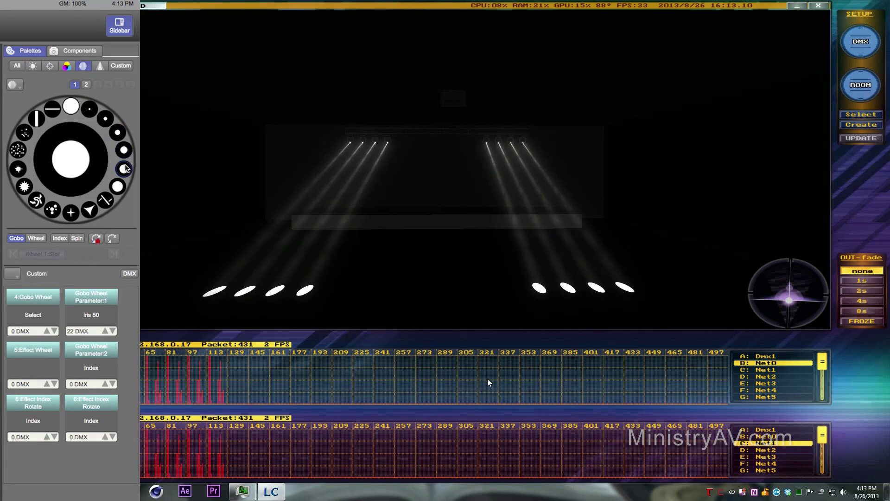
click(118, 187)
click(103, 202)
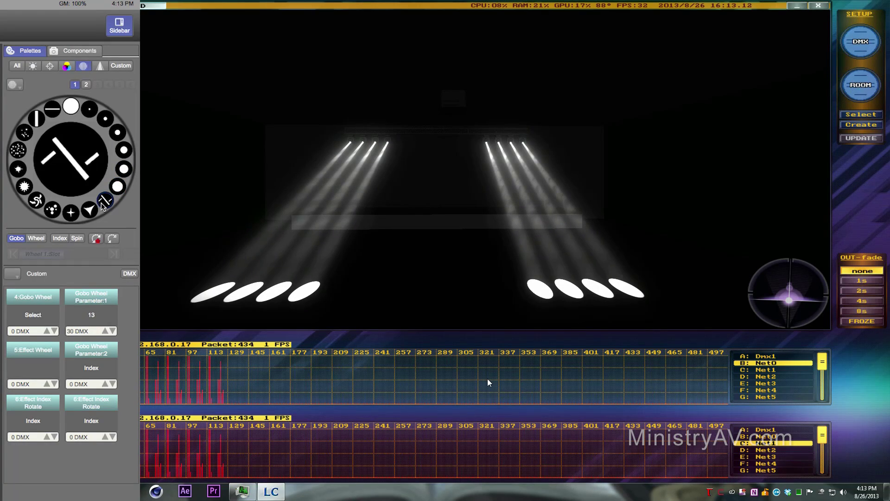
click(90, 211)
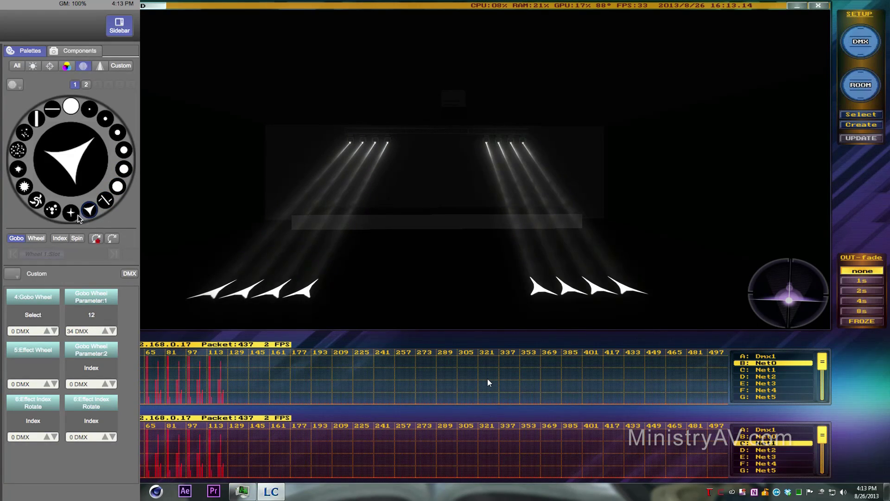
click(72, 215)
click(54, 211)
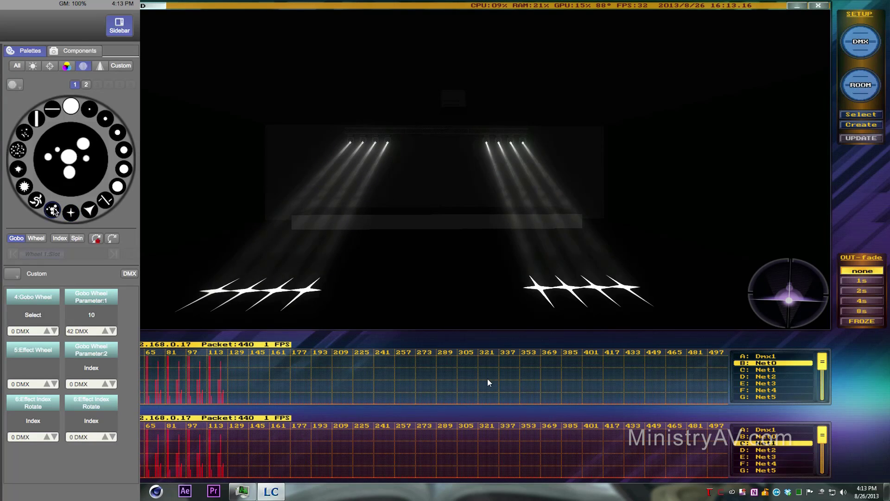
Step: Project the swirl, starburst, dotted and bar gobos on the Sharpy beams in turn
click(36, 200)
click(24, 186)
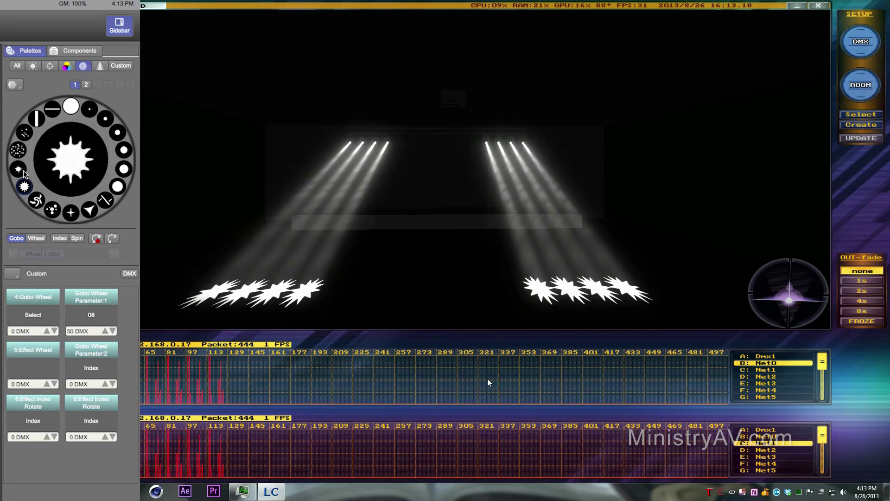
click(18, 169)
click(19, 151)
click(24, 133)
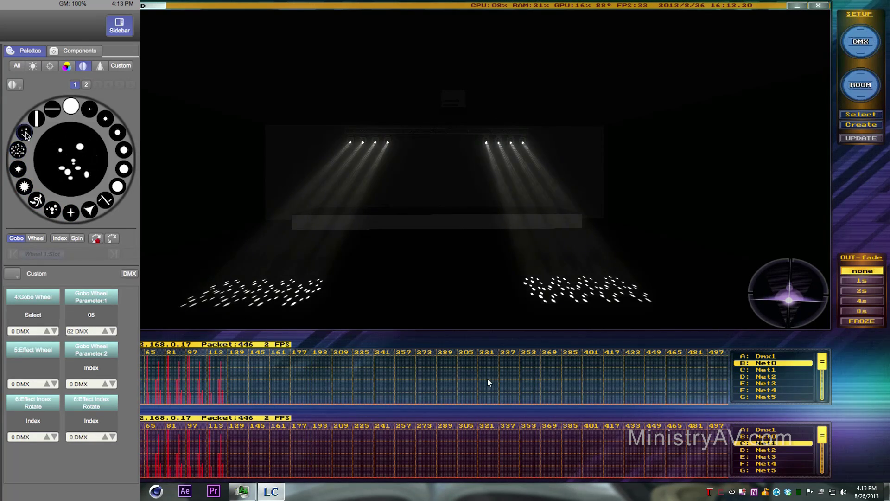
click(36, 118)
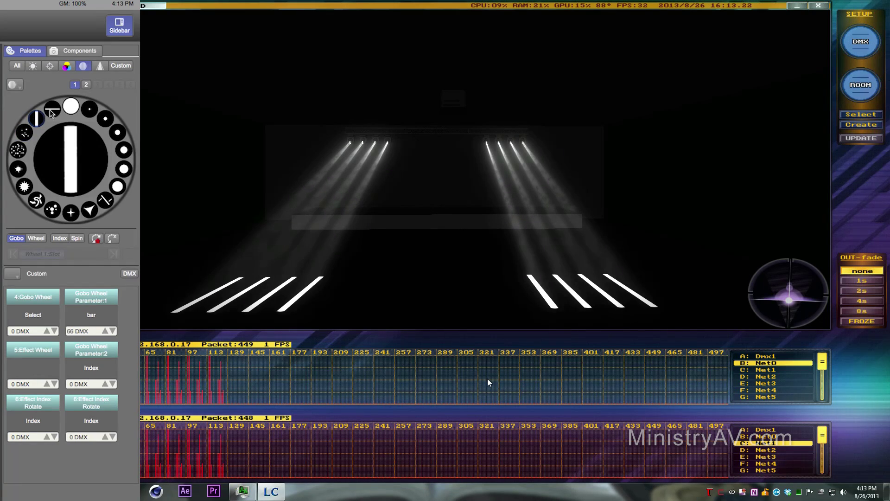
Step: Alternate bar and line gobos, clear to open, then project the second wheel's split gobo at 192 DMX
click(52, 112)
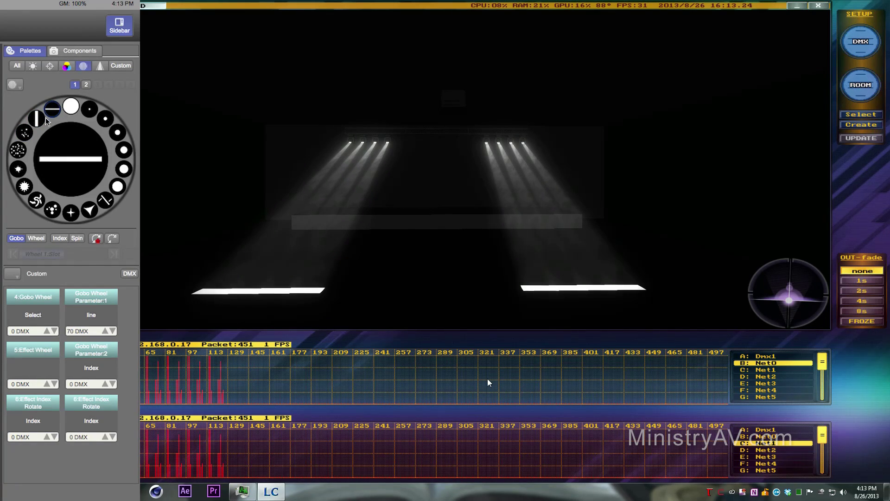
click(37, 119)
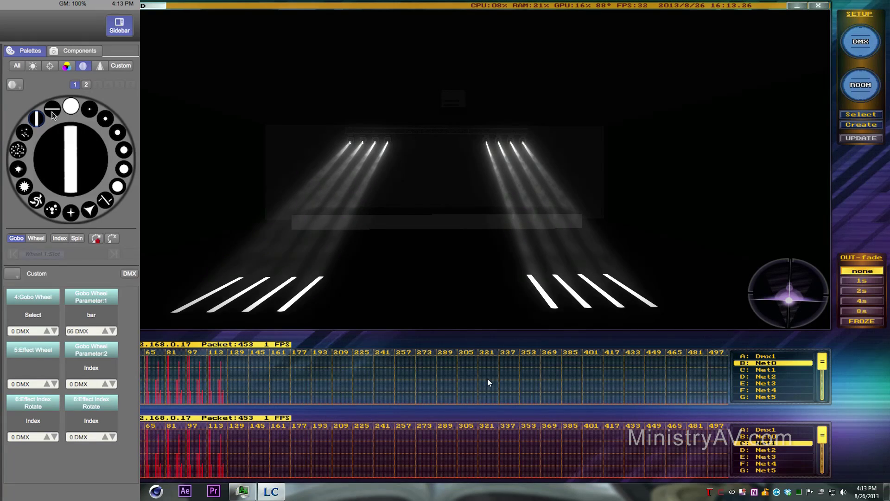
click(52, 112)
click(37, 119)
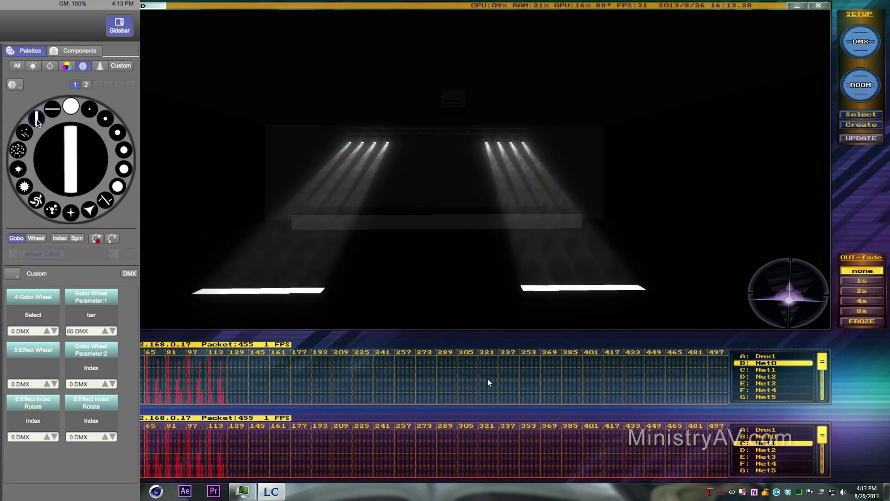
click(71, 108)
click(86, 86)
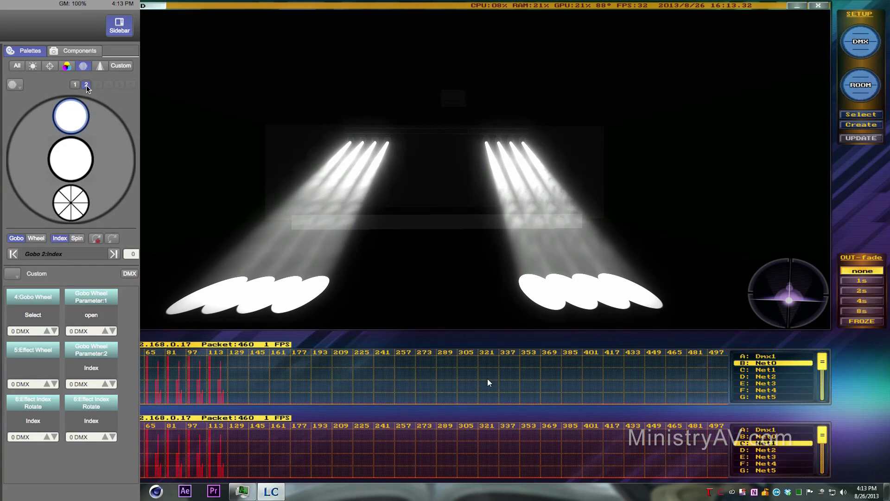
click(72, 209)
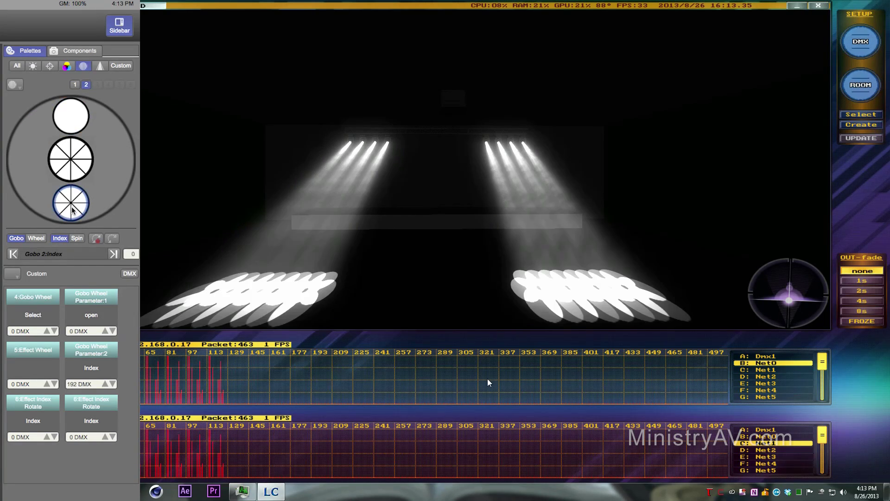
Step: On gobo wheel 1, preview the star, slanted-line, iris and dotted gobos on the beams
click(76, 84)
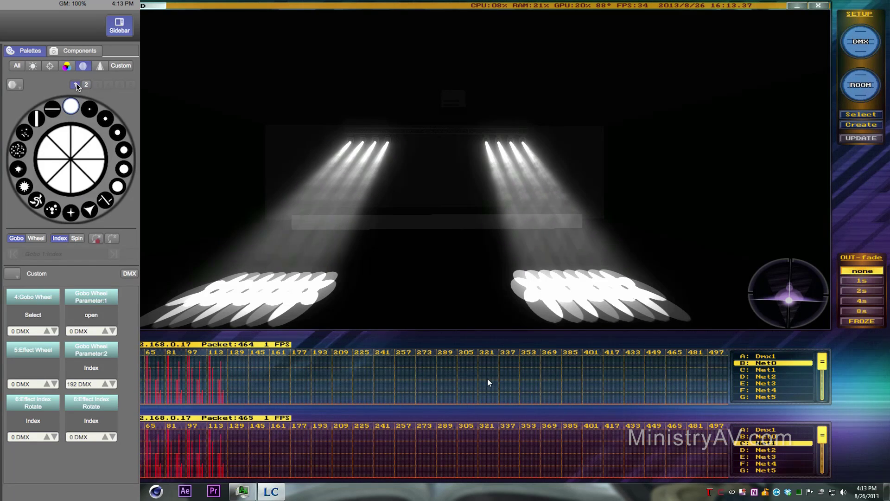
click(71, 212)
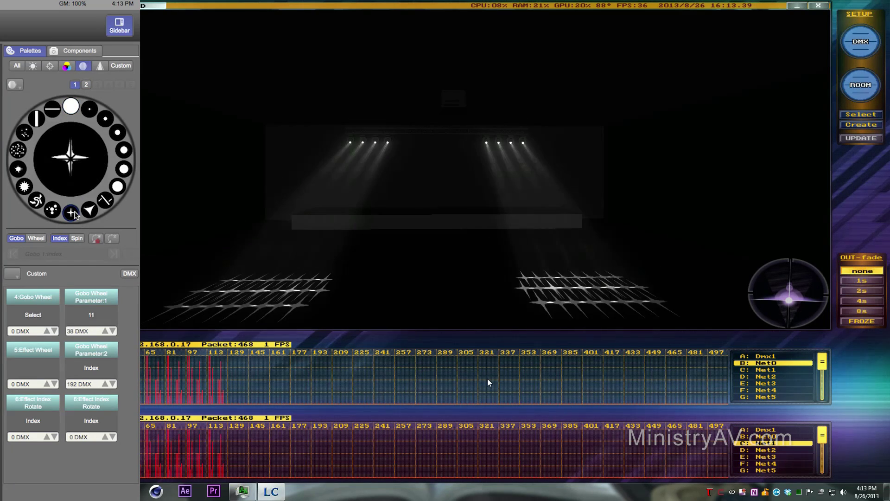
click(106, 203)
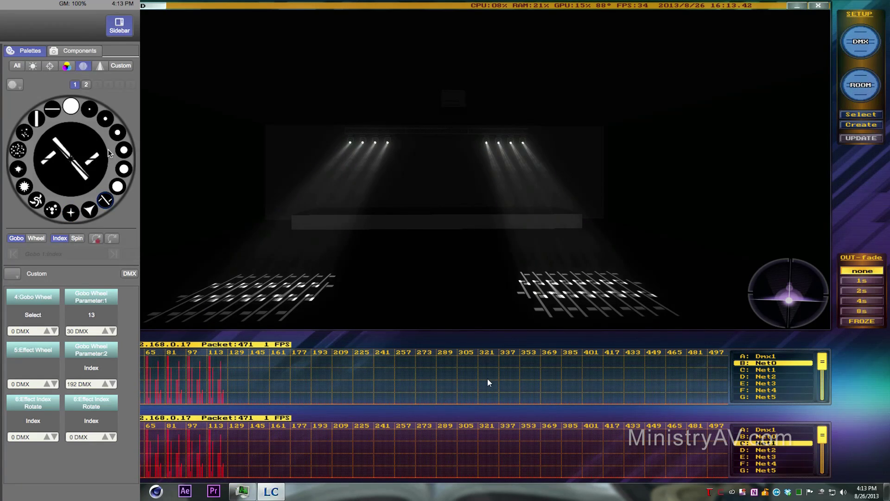
click(90, 109)
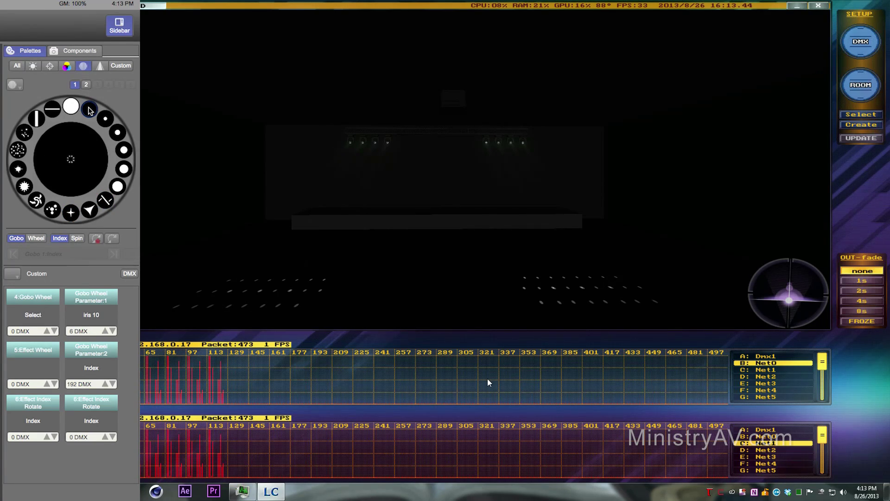
click(18, 150)
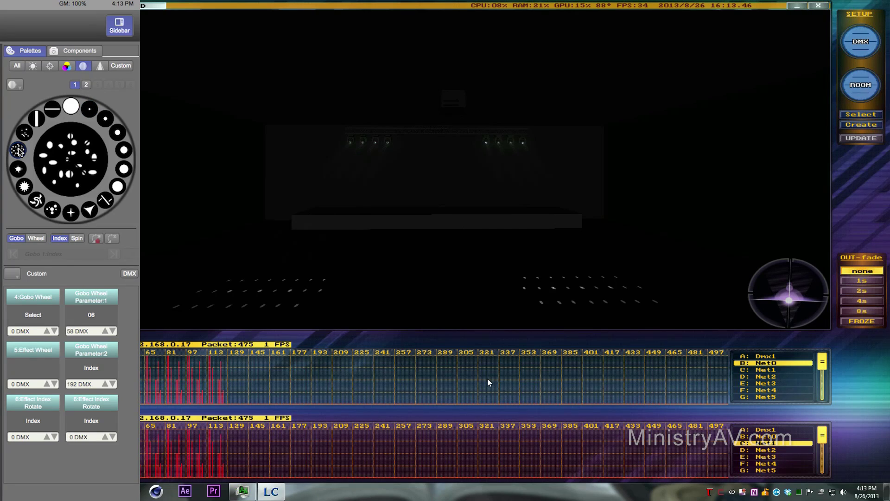
Step: Clear the second wheel's gobo and set wheel 1 back to open at 0 DMX
click(85, 84)
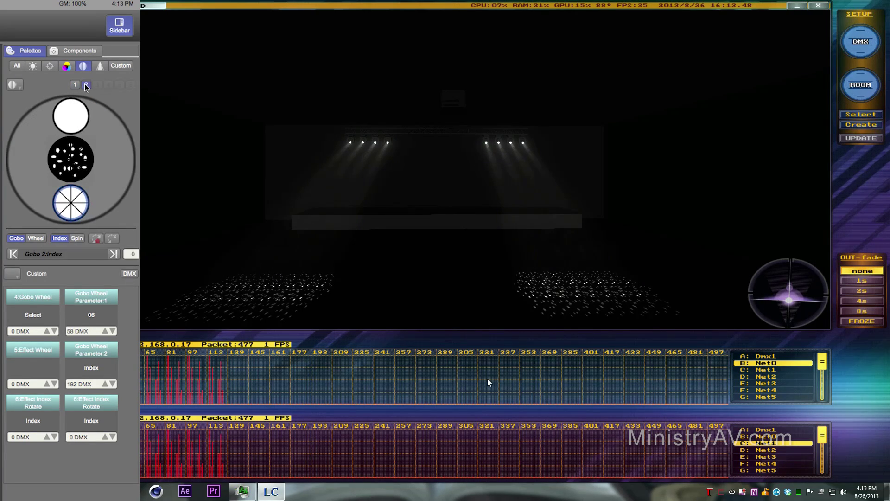
click(77, 126)
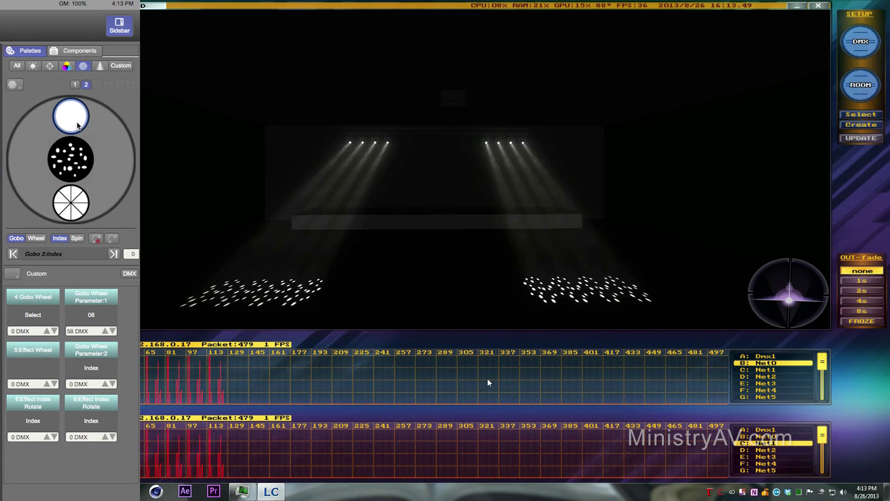
click(77, 84)
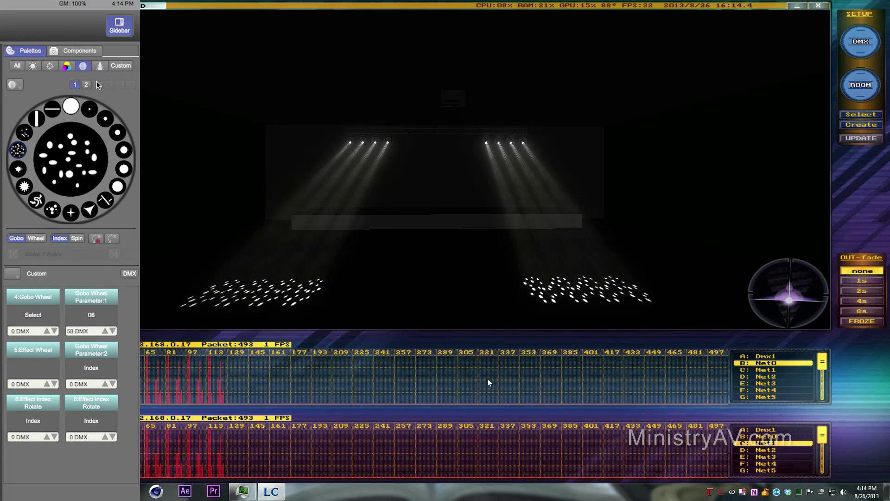
click(72, 107)
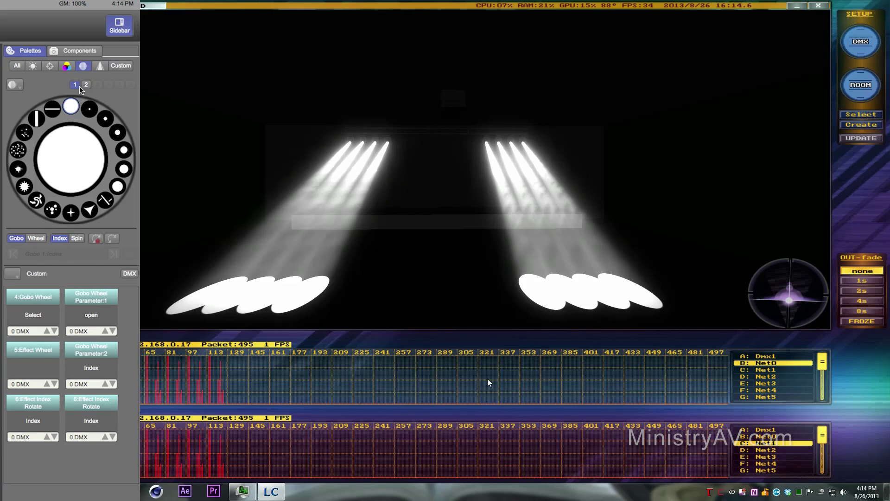
Step: Sweep the beam focus in the Beam palette, checking sharpness against the dotted gobo
click(100, 67)
mouse_move(58, 118)
mouse_down()
mouse_move(26, 119)
mouse_move(90, 119)
mouse_move(19, 119)
mouse_move(100, 114)
mouse_move(12, 114)
mouse_move(81, 114)
mouse_move(14, 114)
mouse_move(78, 114)
mouse_move(44, 113)
mouse_up()
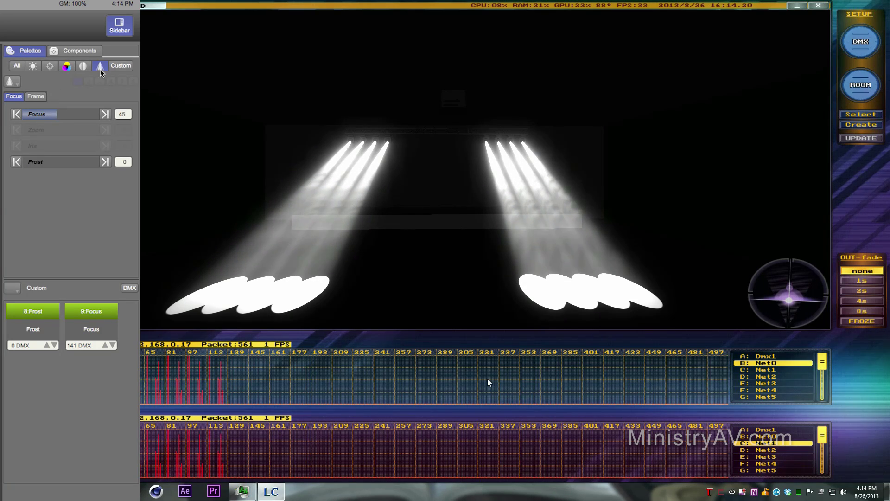
click(82, 65)
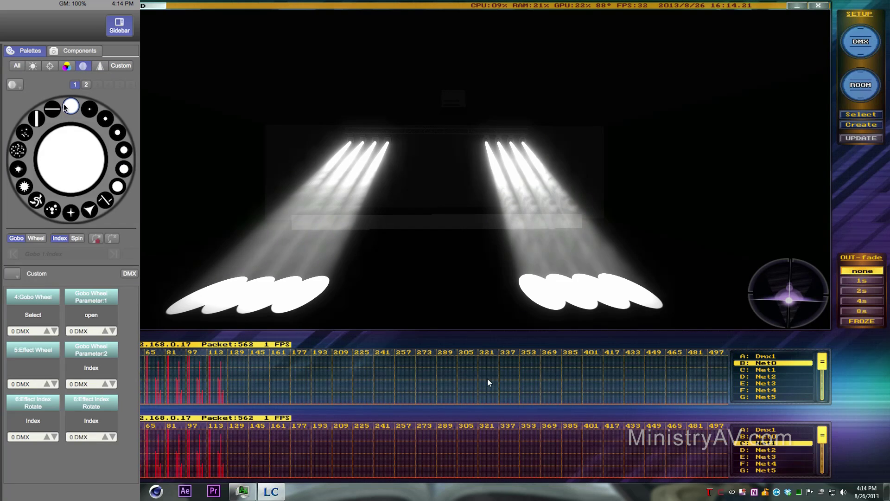
click(18, 151)
click(102, 67)
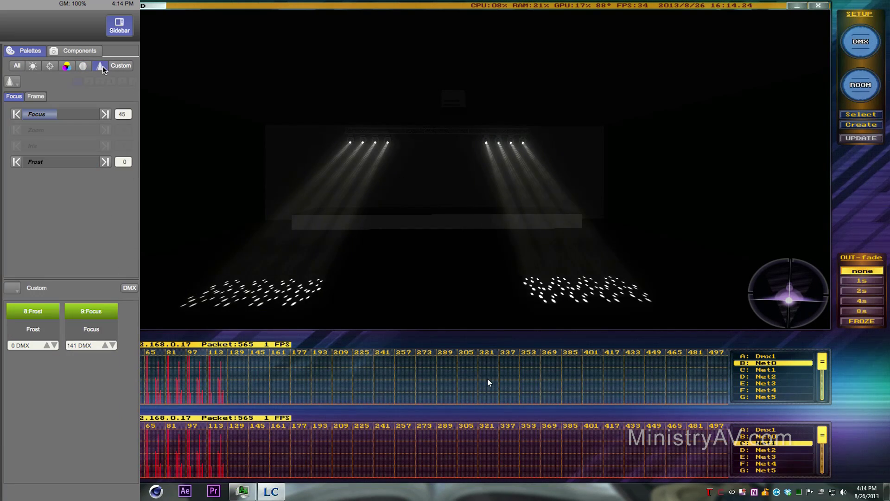
drag(58, 114, 78, 115)
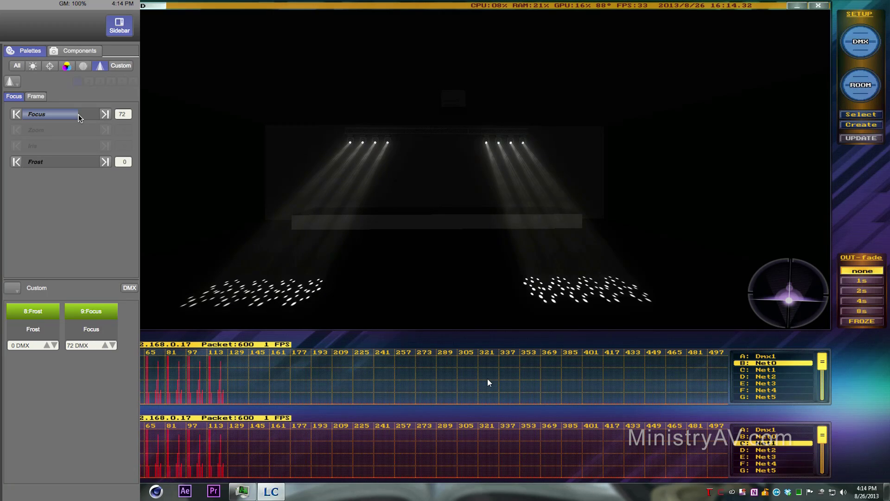
Step: Return the gobo to open, set focus to 51 and adjust frost, then show the intensity controls
click(85, 65)
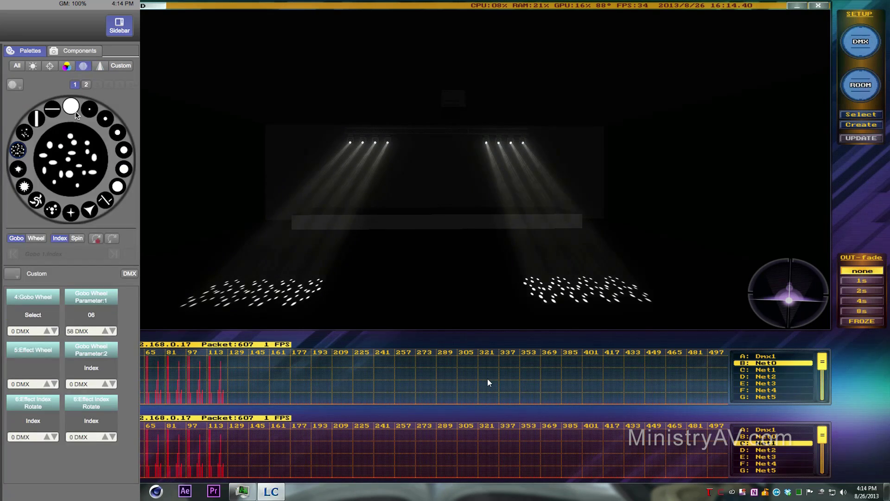
click(100, 67)
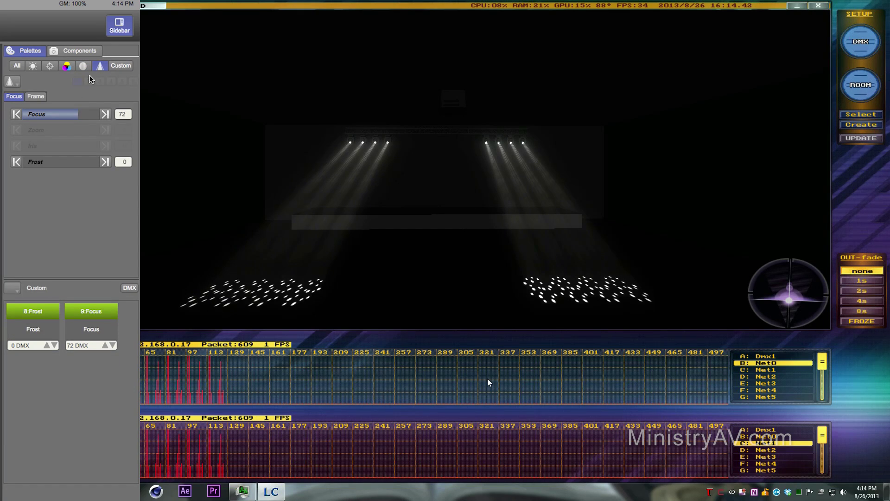
click(88, 68)
click(72, 104)
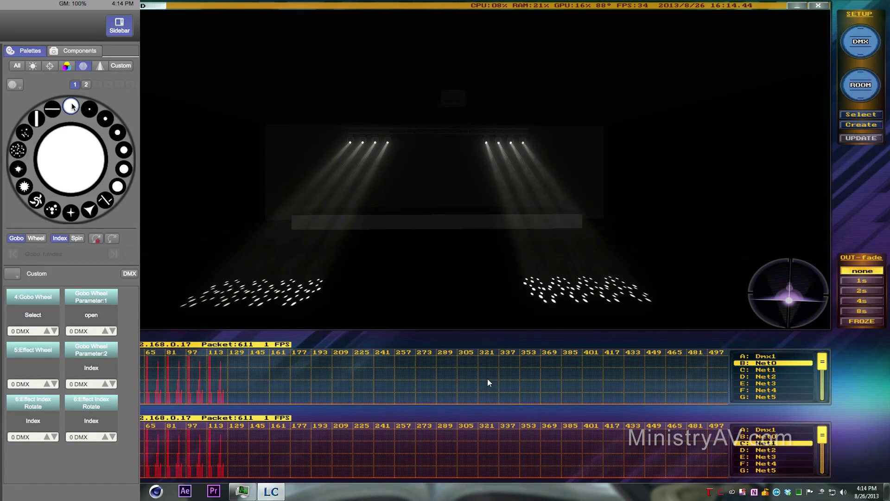
click(100, 67)
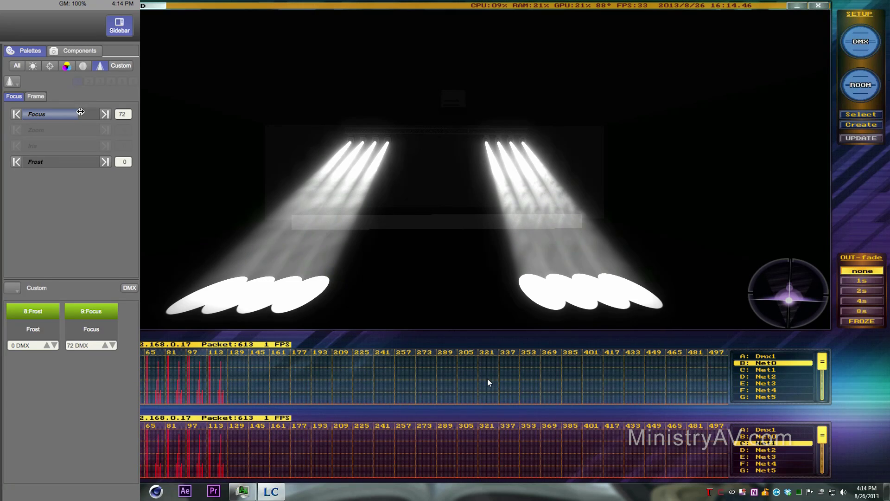
drag(80, 112, 64, 112)
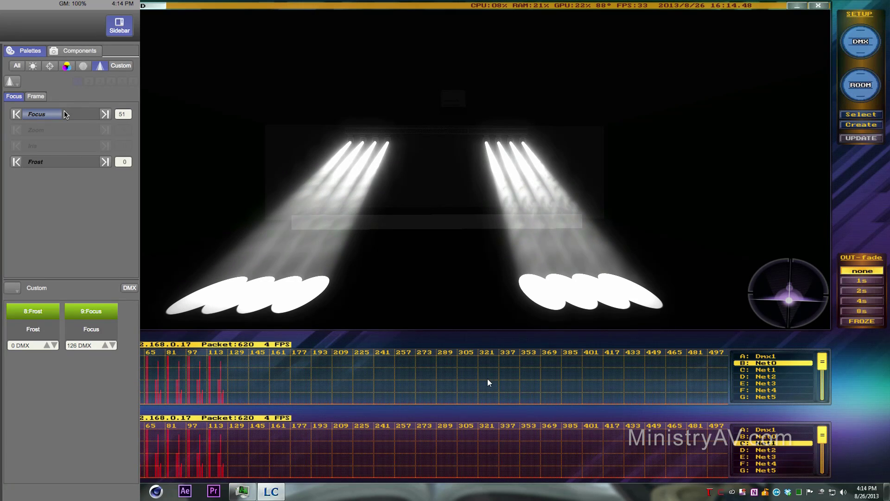
mouse_move(29, 161)
mouse_down()
mouse_move(111, 162)
mouse_move(14, 162)
mouse_up()
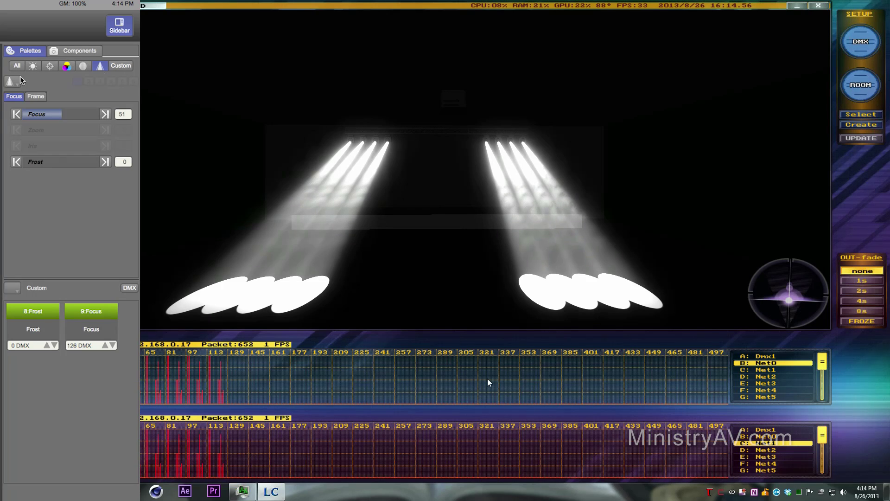
click(30, 65)
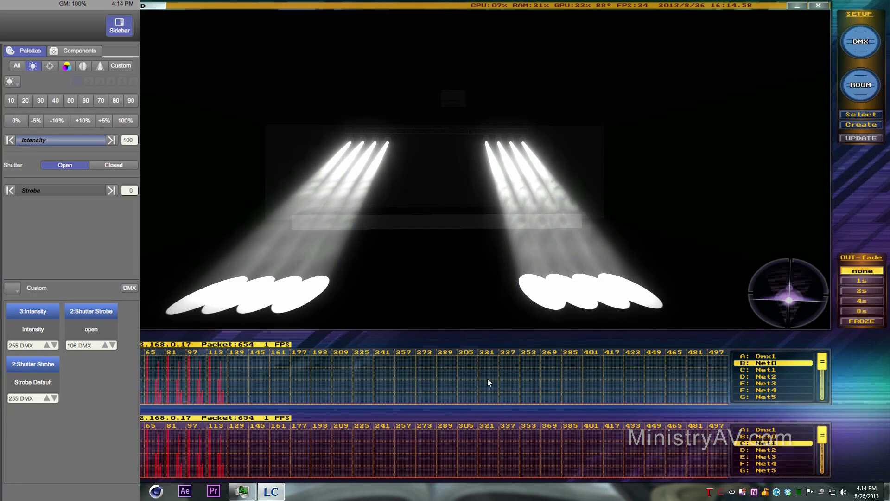